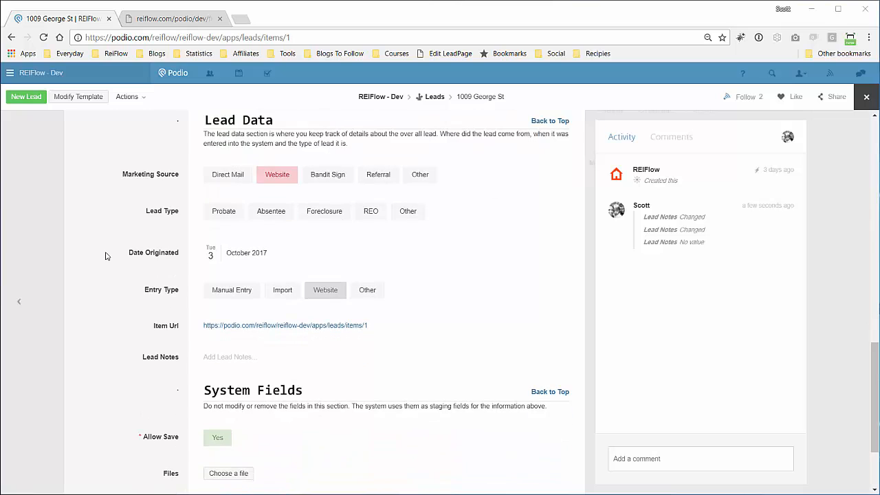
pyautogui.scroll(-1, 104, 265)
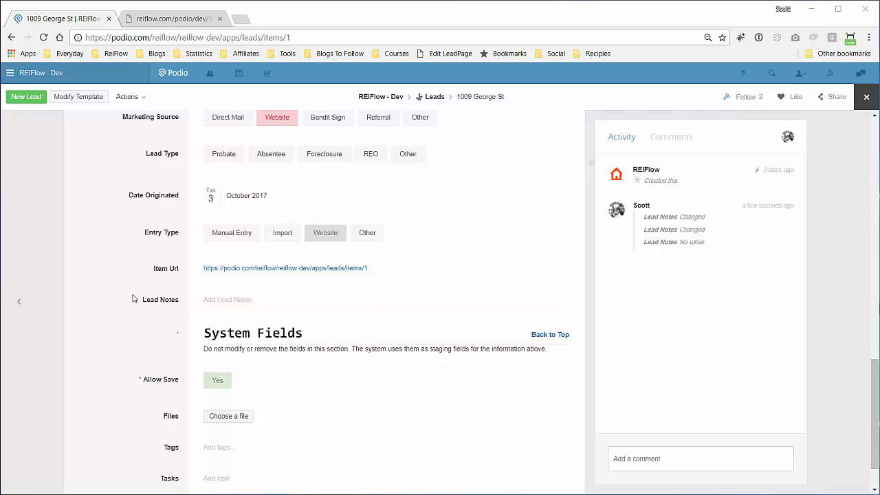
pyautogui.scroll(1, 137, 298)
pyautogui.scroll(4, 134, 298)
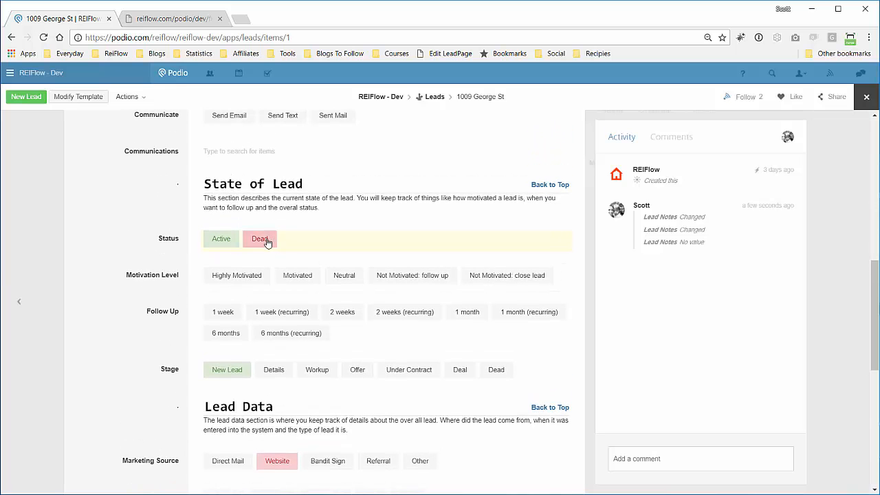
pyautogui.scroll(-1, 161, 245)
# Step: Switch to the REIFlow flows page and create an enabled flow named Dead Lead with the item.update trigger
pyautogui.click(166, 19)
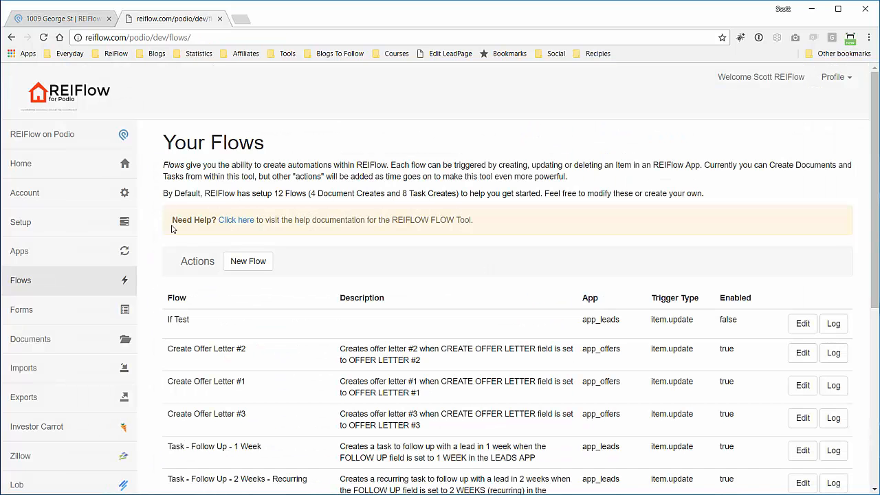
pyautogui.click(273, 277)
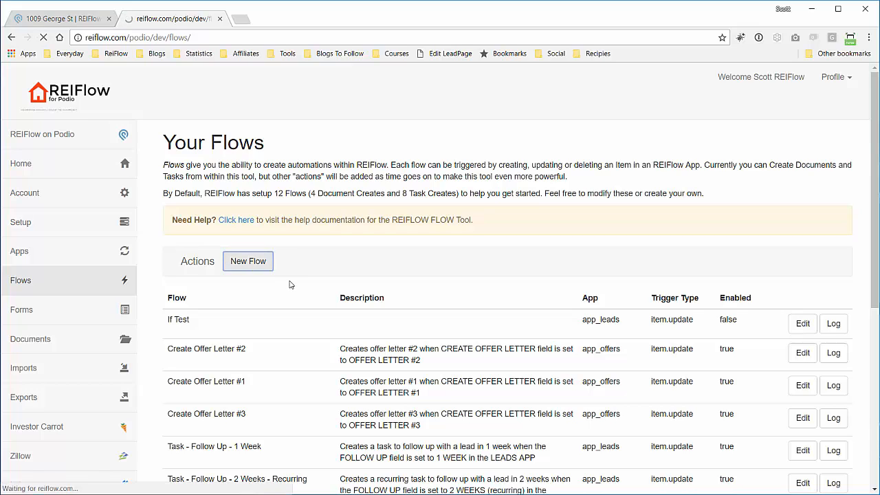
pyautogui.click(333, 231)
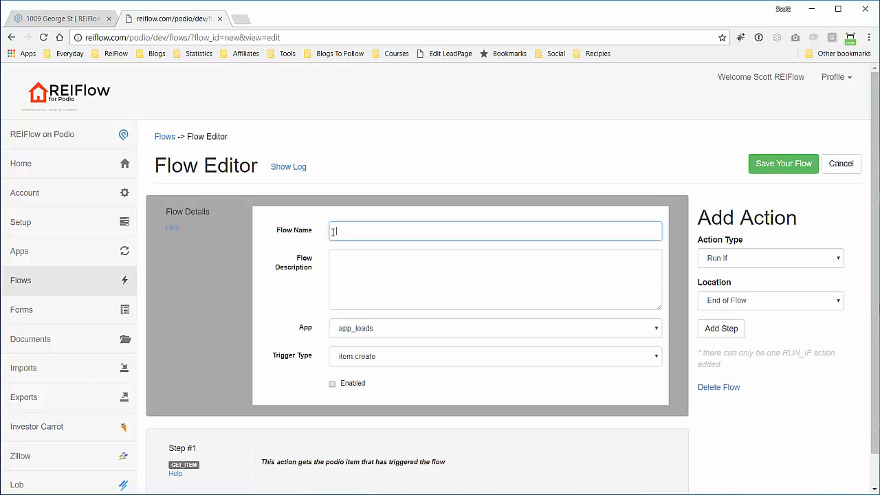
pyautogui.write('Dead Lead')
pyautogui.click(385, 356)
pyautogui.click(378, 393)
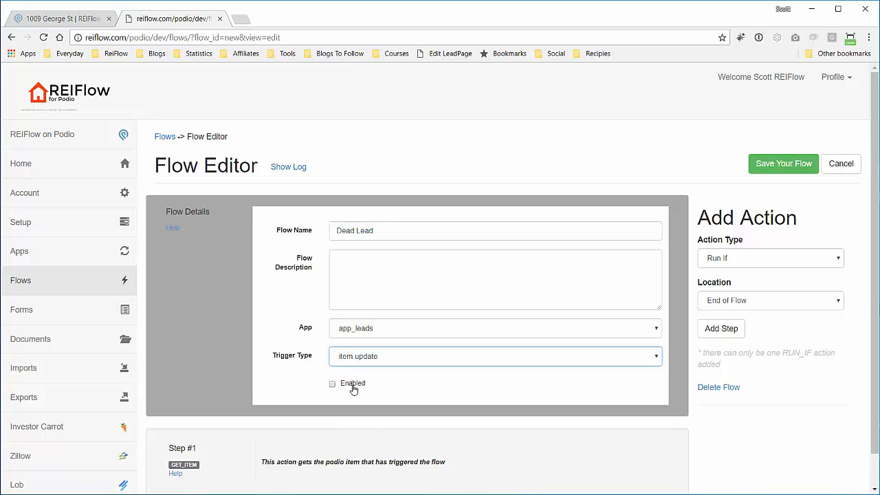
pyautogui.click(353, 389)
# Step: Add a Run If step that runs the flow when the lead-notes field has changed
pyautogui.click(722, 328)
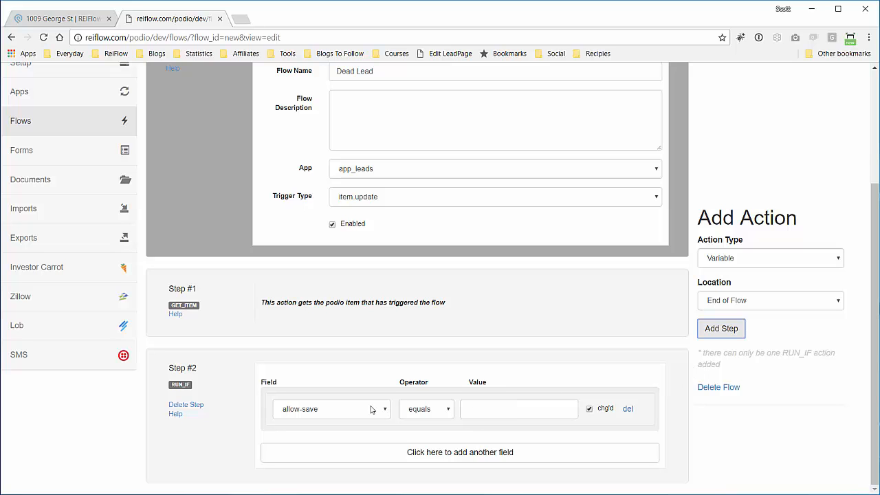
pyautogui.click(345, 409)
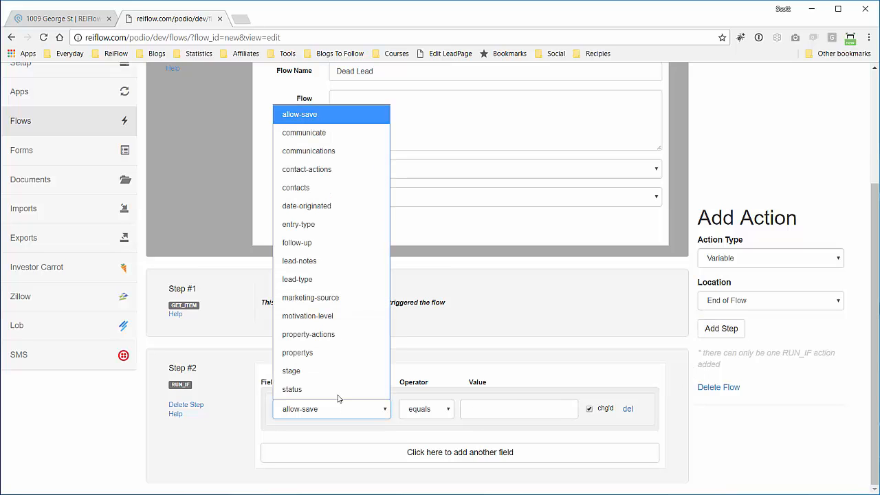
pyautogui.click(347, 262)
pyautogui.click(448, 411)
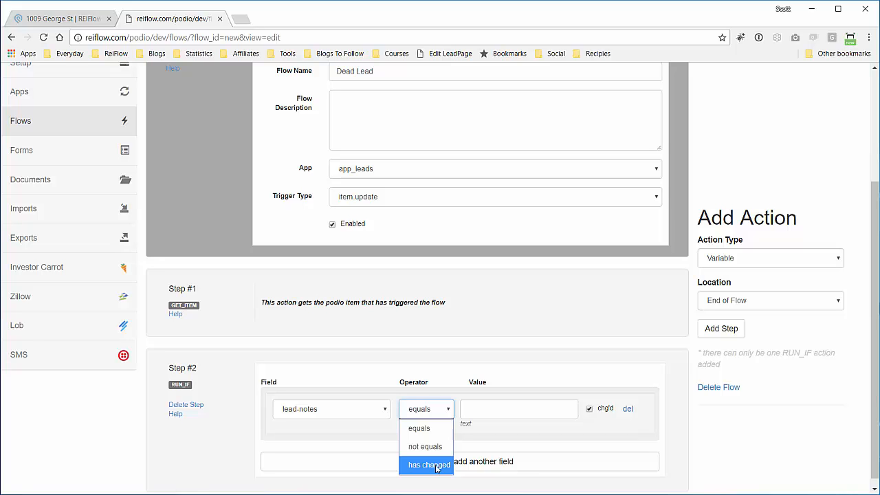
pyautogui.click(436, 465)
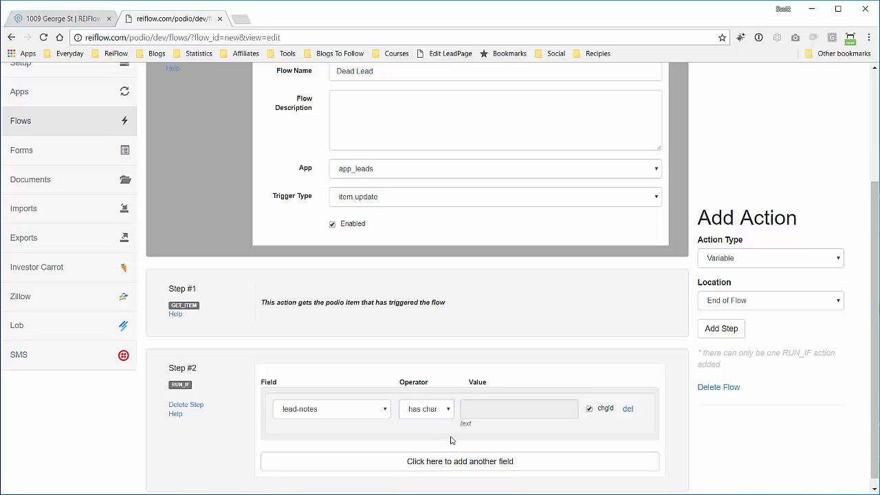
pyautogui.scroll(-1, 452, 440)
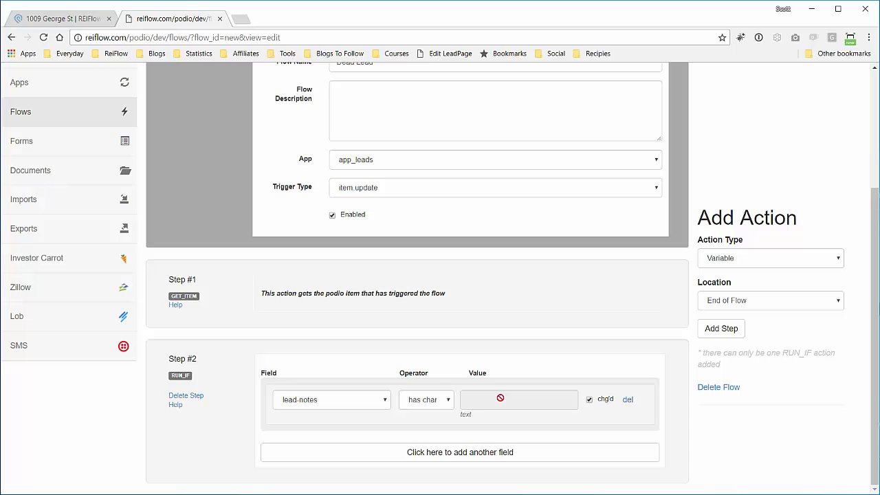
pyautogui.click(422, 401)
pyautogui.click(435, 418)
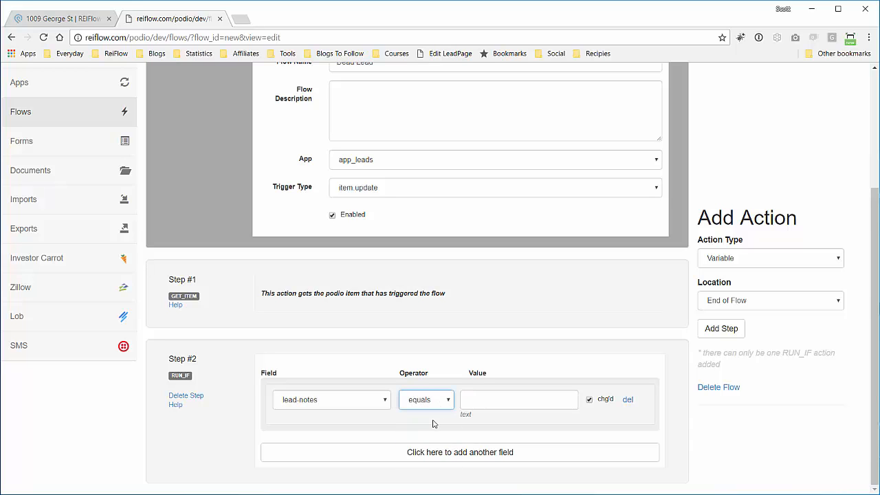
pyautogui.click(448, 404)
pyautogui.click(421, 454)
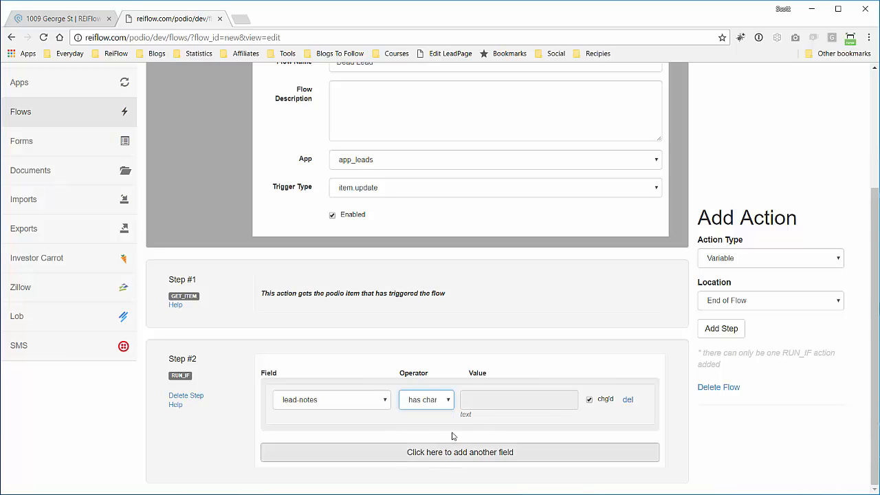
# Step: Add an If Block action at the end of the flow
pyautogui.click(722, 261)
pyautogui.click(720, 461)
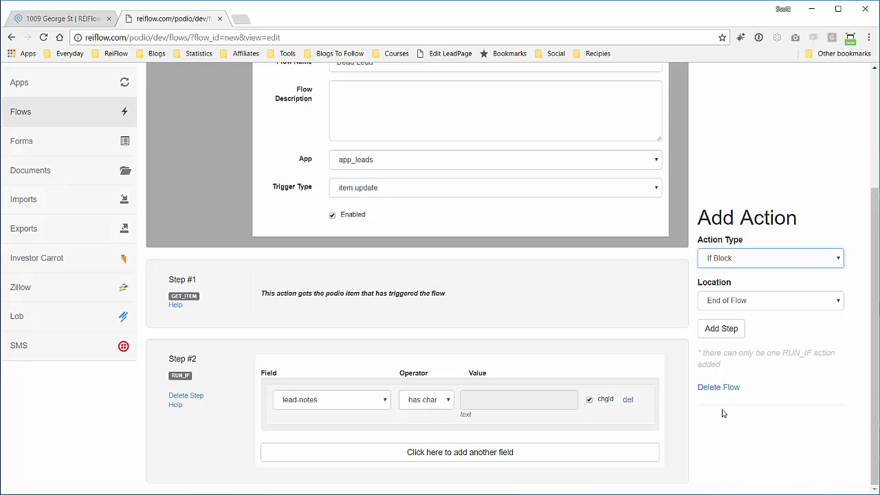
pyautogui.click(718, 330)
pyautogui.scroll(-3, 676, 405)
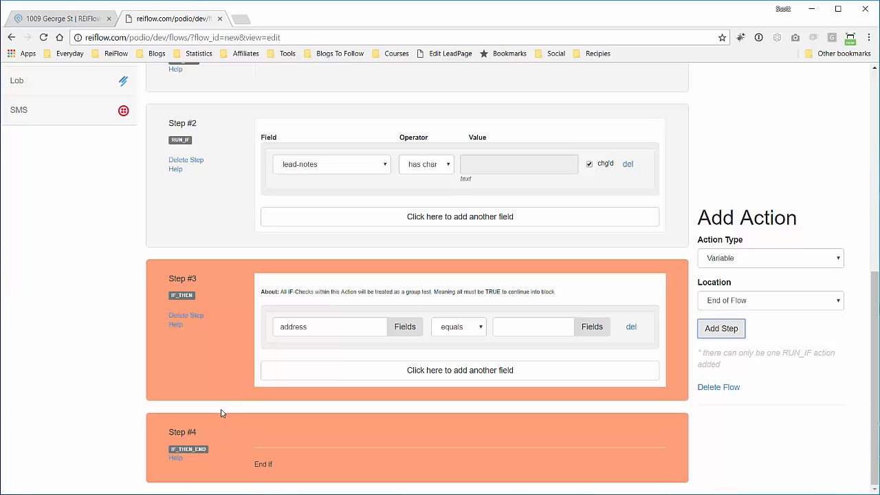
# Step: Set the If condition to check that the triggering item's lead-notes field contains Dead
pyautogui.click(358, 327)
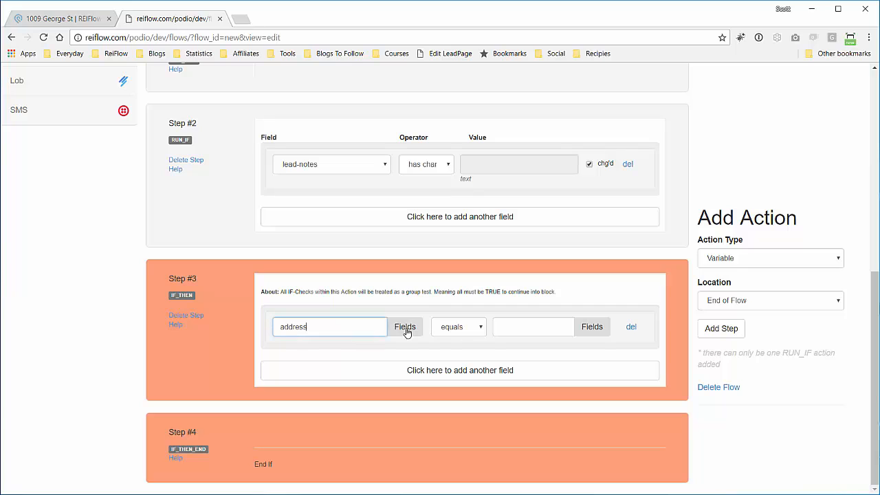
pyautogui.moveTo(320, 328); pyautogui.dragTo(227, 323)
pyautogui.press('BackSpace')
pyautogui.click(403, 328)
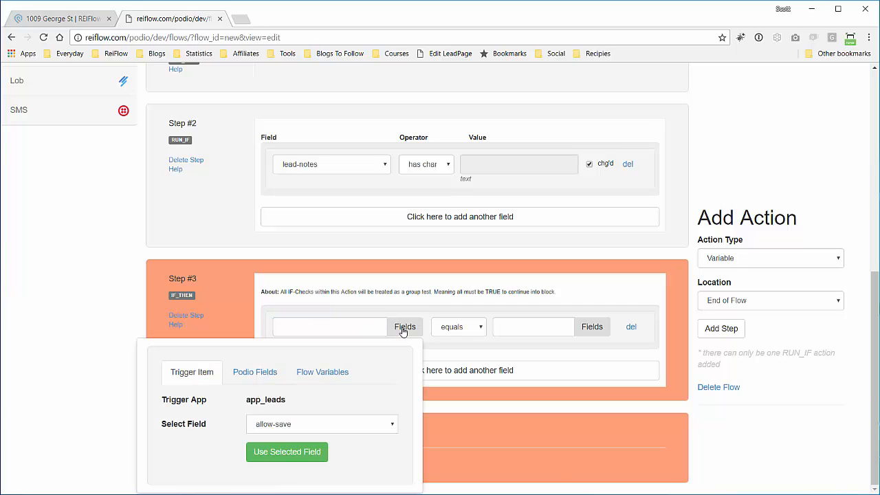
pyautogui.click(267, 424)
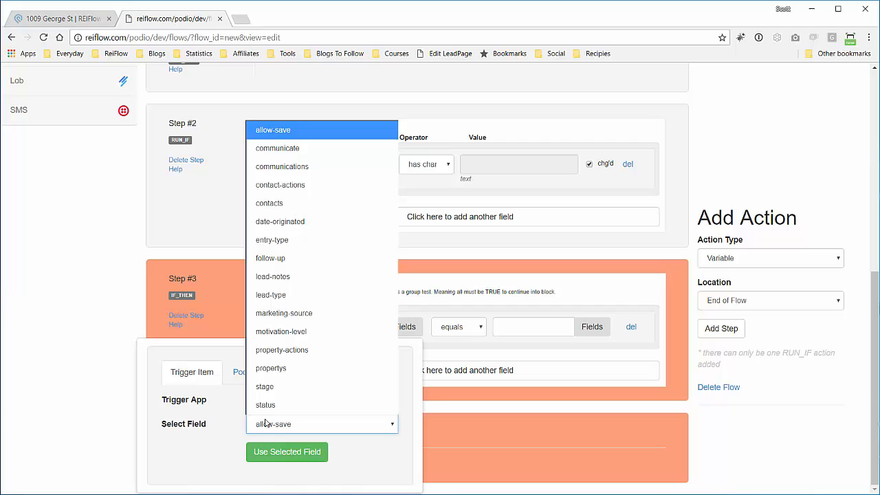
pyautogui.click(306, 278)
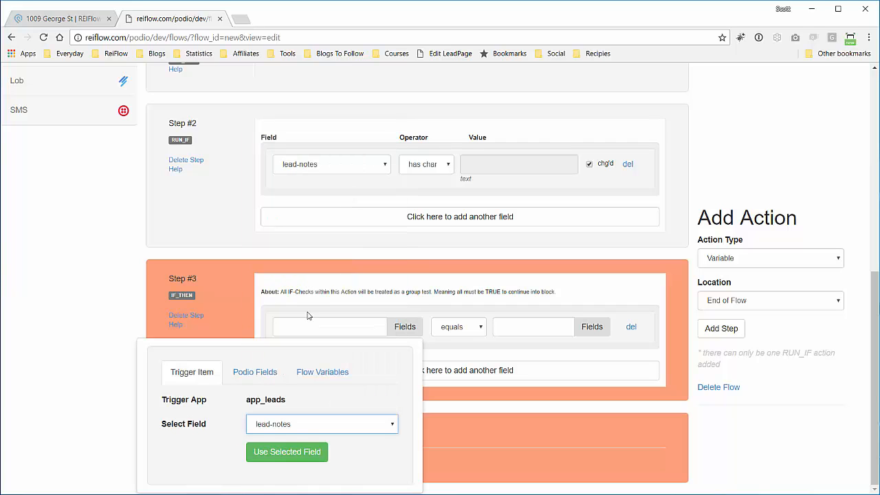
pyautogui.click(289, 452)
pyautogui.click(472, 333)
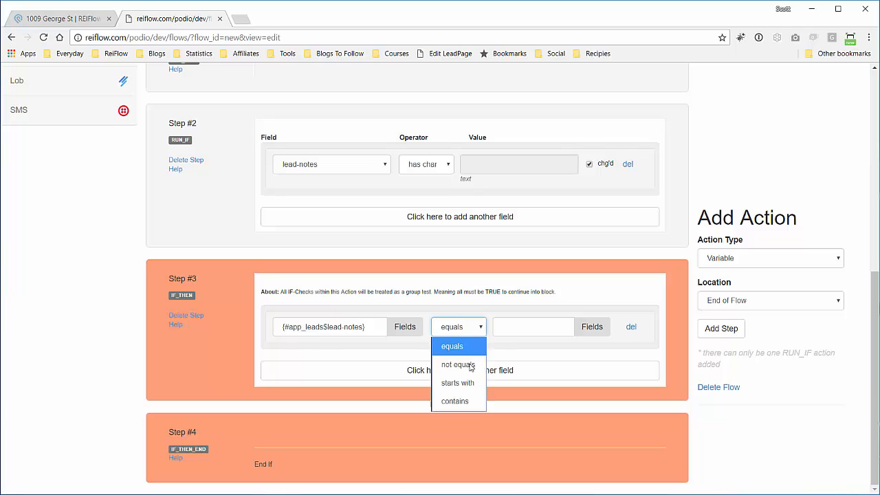
pyautogui.click(464, 402)
pyautogui.click(522, 320)
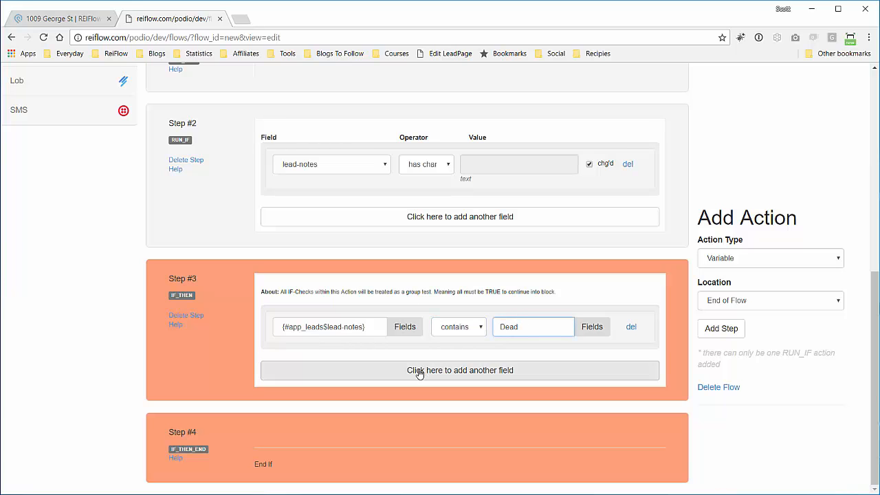
# Step: Add an Update Item action inside the If block, located after Step 3
pyautogui.click(734, 269)
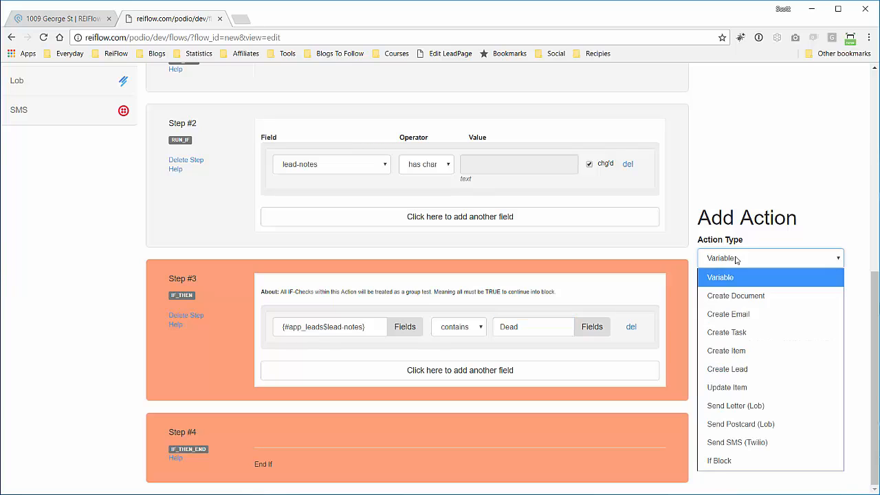
pyautogui.click(737, 386)
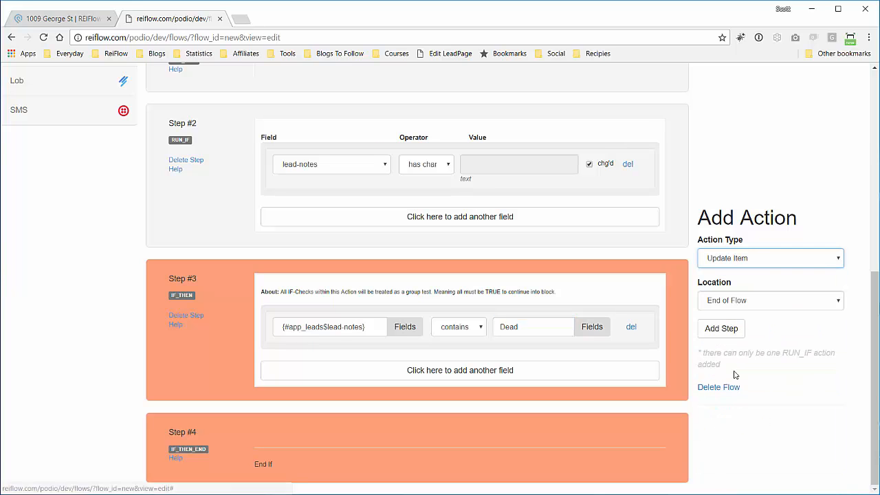
pyautogui.click(735, 304)
pyautogui.click(740, 339)
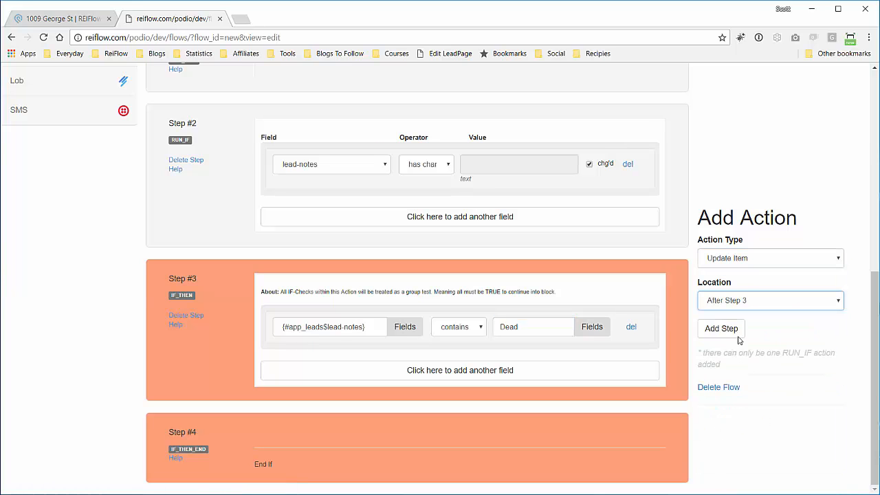
pyautogui.click(733, 334)
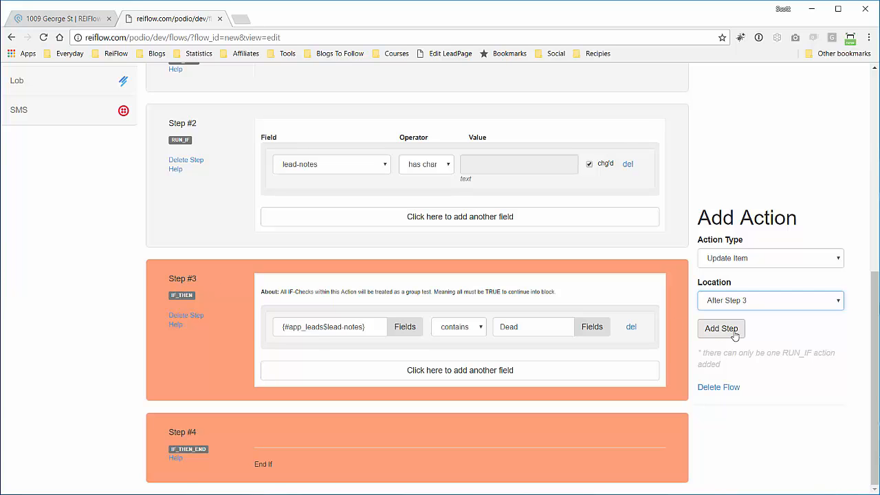
# Step: Make the Update Item action set the triggering lead's status field to Dead, and save the flow
pyautogui.scroll(-3, 607, 390)
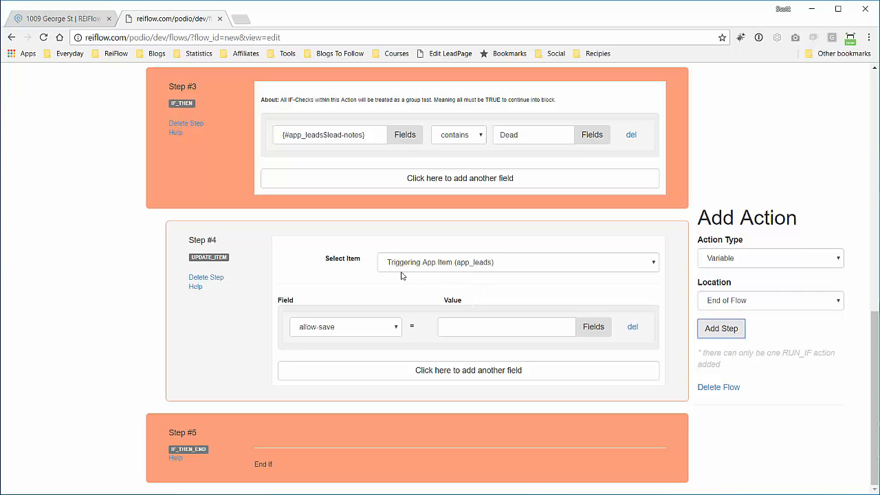
pyautogui.click(376, 328)
pyautogui.click(368, 306)
pyautogui.click(468, 324)
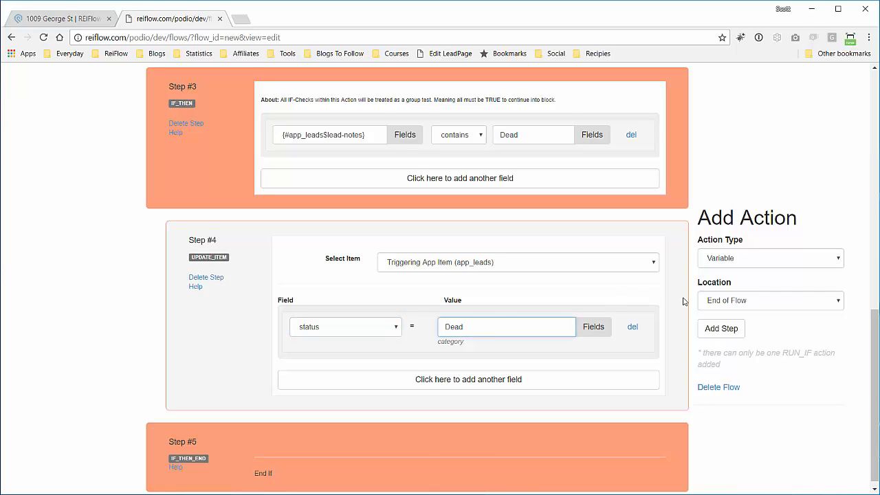
pyautogui.scroll(10, 684, 302)
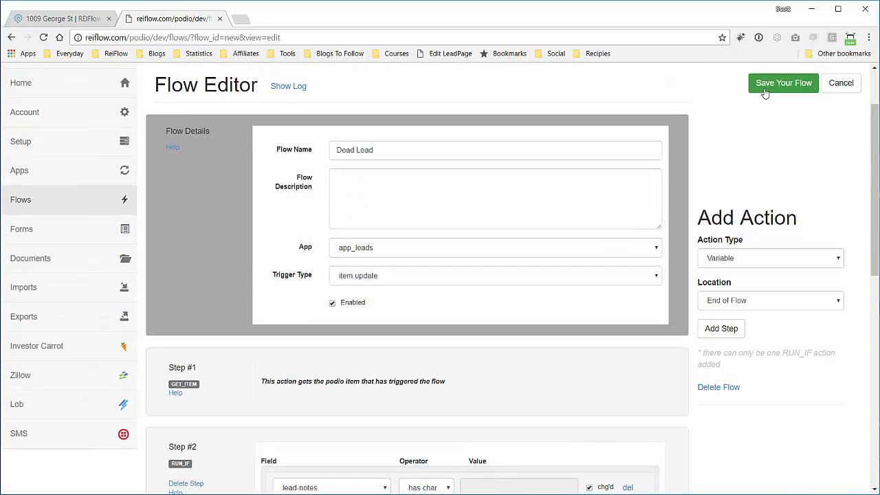
pyautogui.click(766, 91)
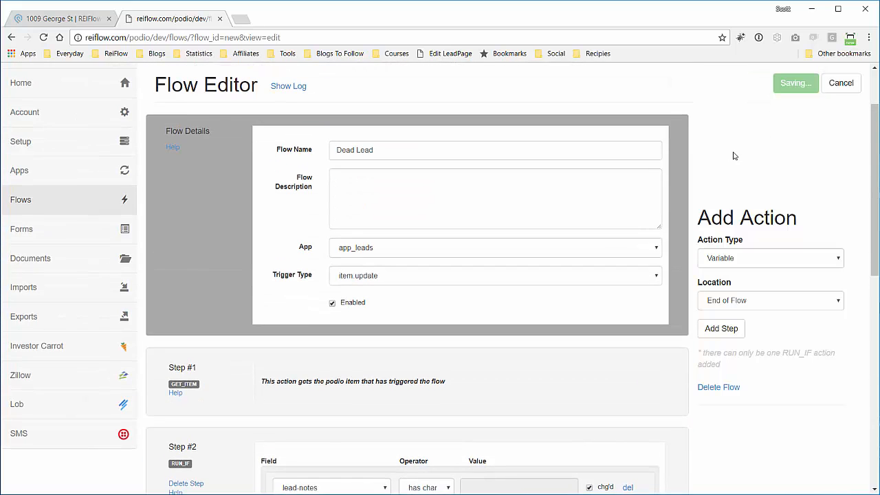
# Step: Switch to the Podio lead item and enter "This lead is Active" in its Lead Notes field
pyautogui.click(65, 21)
pyautogui.scroll(-3, 140, 214)
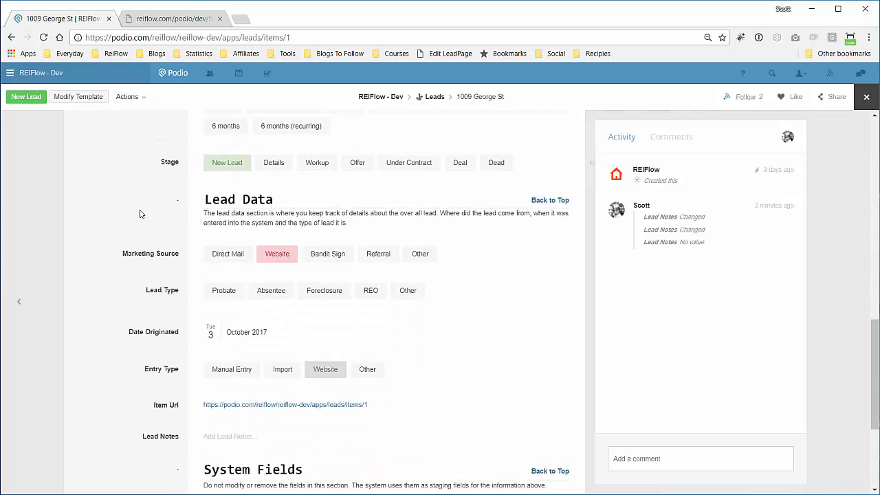
pyautogui.scroll(-4, 139, 213)
pyautogui.scroll(-2, 140, 213)
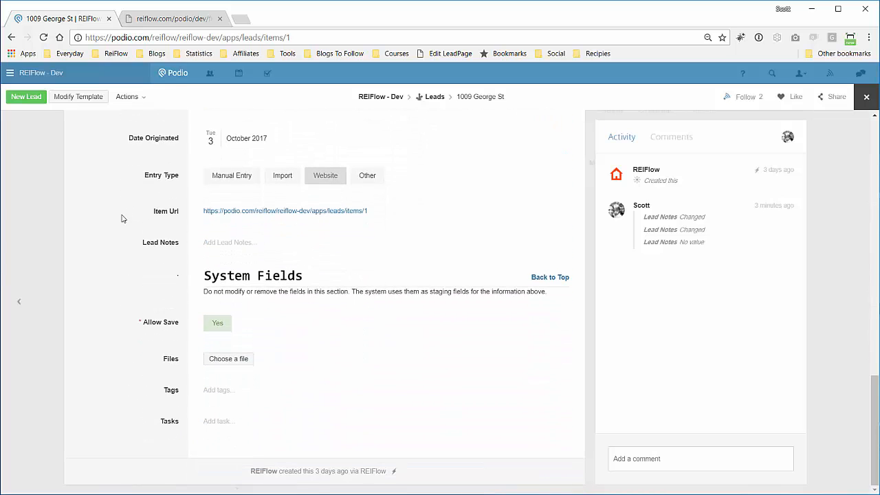
pyautogui.click(250, 255)
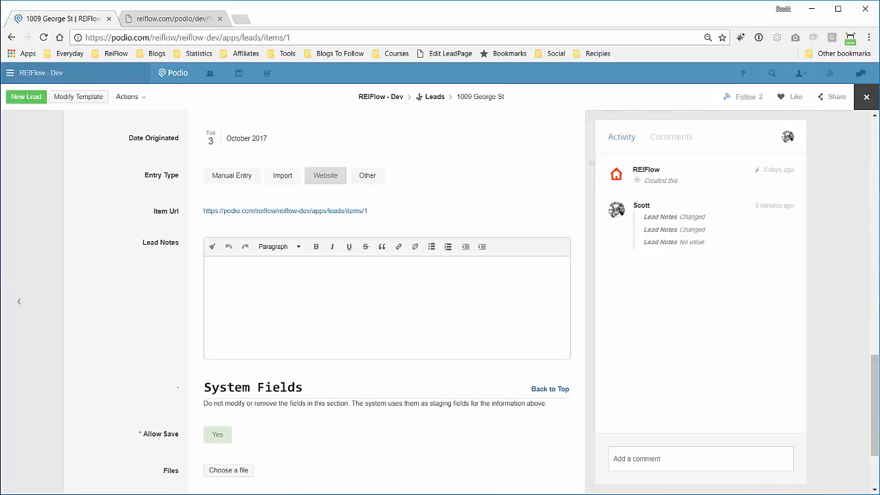
pyautogui.write('This lead is Active')
pyautogui.click(162, 309)
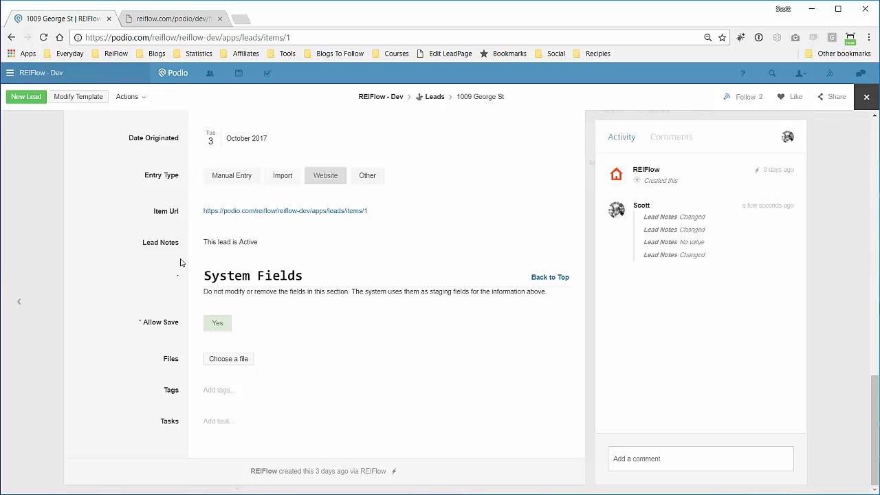
# Step: Replace the word Active with Dead in the Lead Notes and save the note
pyautogui.click(254, 247)
pyautogui.doubleClick(255, 272)
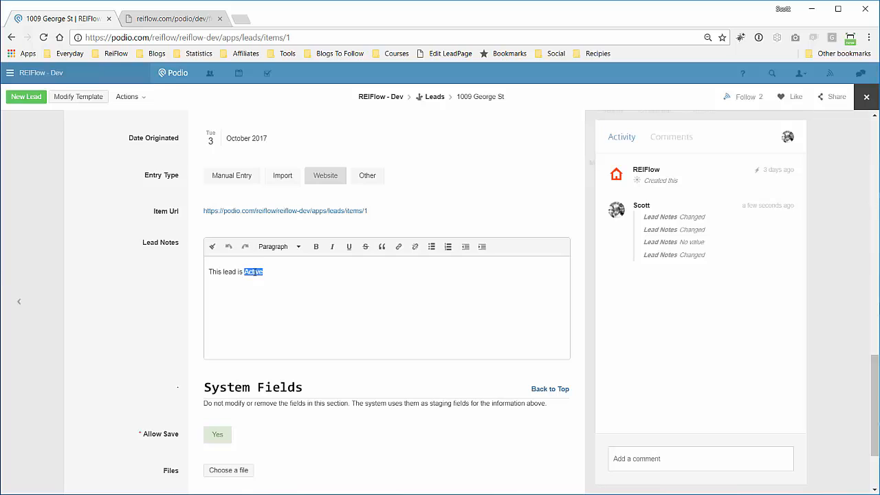
pyautogui.write('Dead')
pyautogui.click(117, 253)
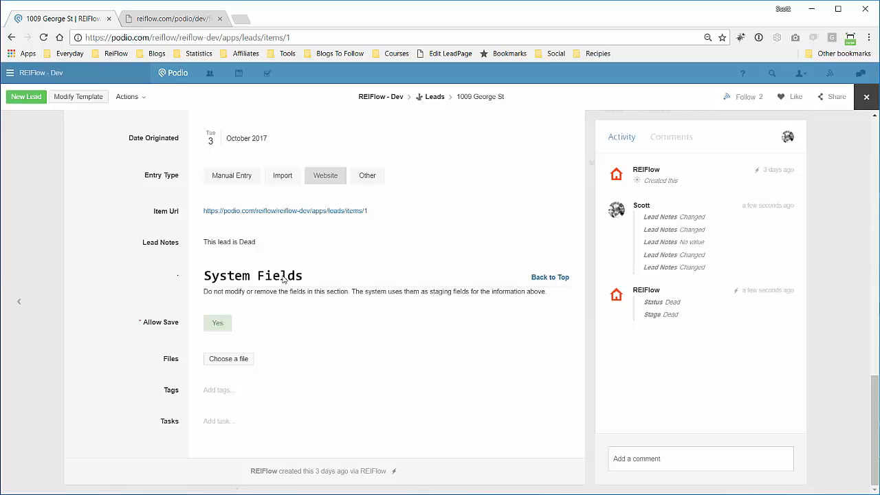
# Step: Check the Podio lead's Status and Stage fields, and return to the If block in the REIFlow flow editor
pyautogui.scroll(5, 118, 261)
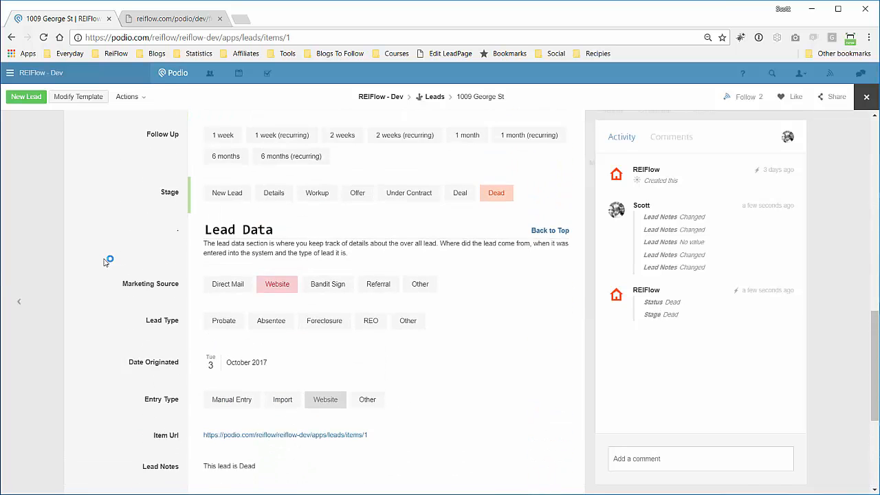
pyautogui.scroll(1, 105, 261)
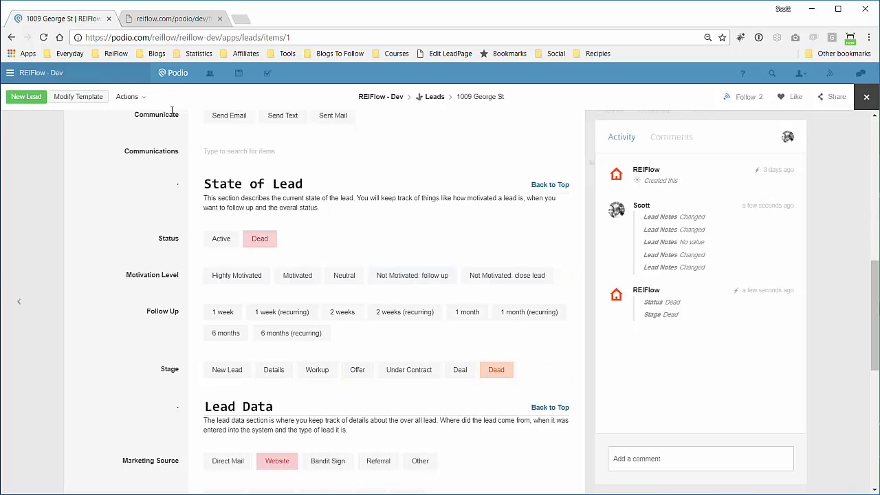
pyautogui.click(172, 18)
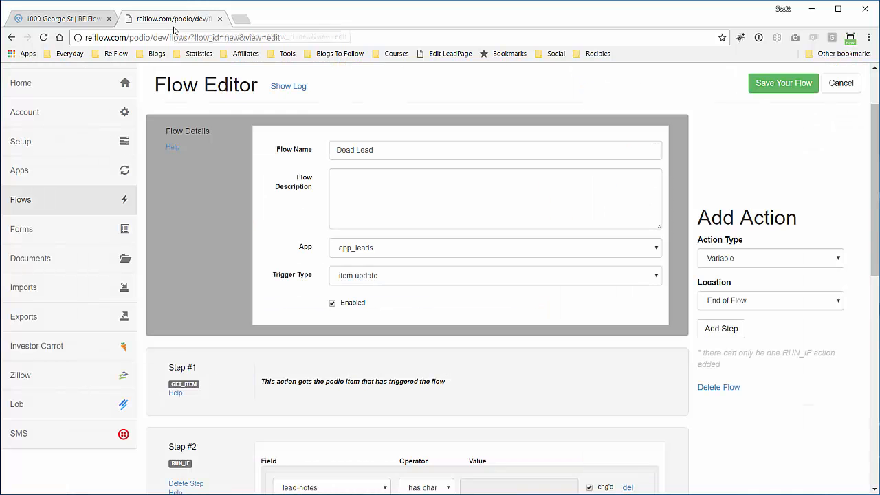
pyautogui.scroll(-10, 264, 257)
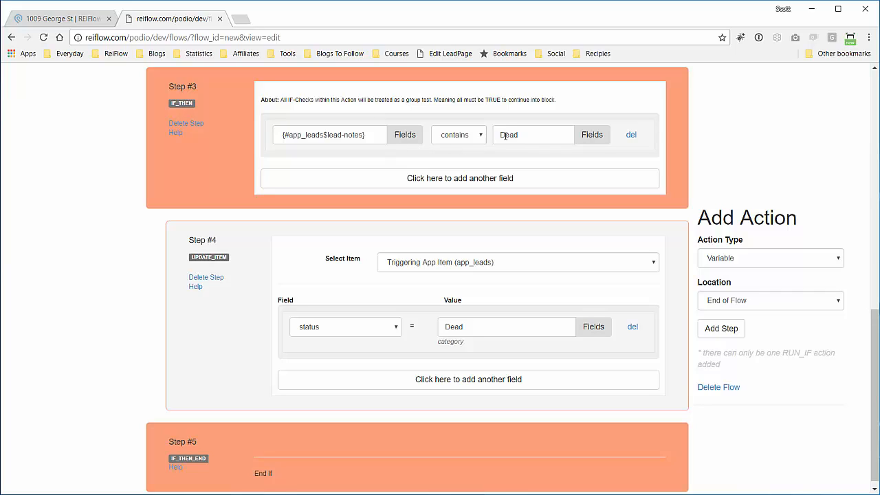
# Step: Add a nested If Block action to the flow, located after Step 3
pyautogui.click(527, 137)
pyautogui.click(738, 183)
pyautogui.click(739, 262)
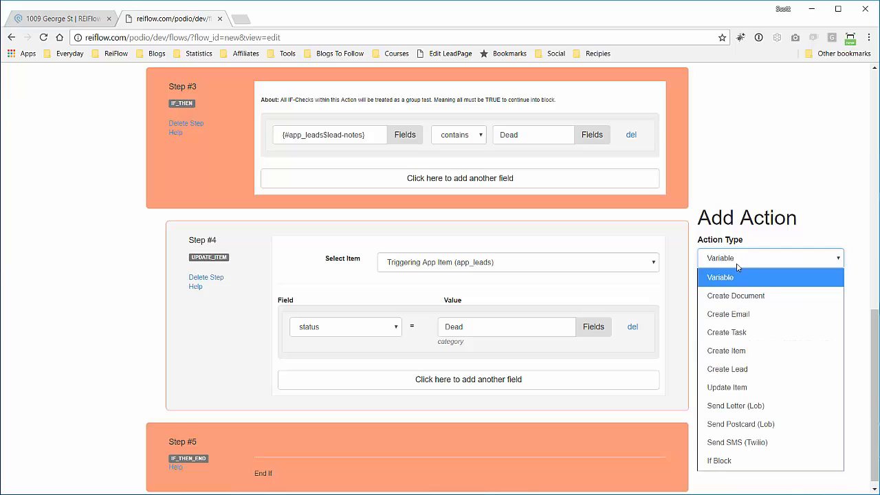
pyautogui.click(718, 459)
pyautogui.click(762, 301)
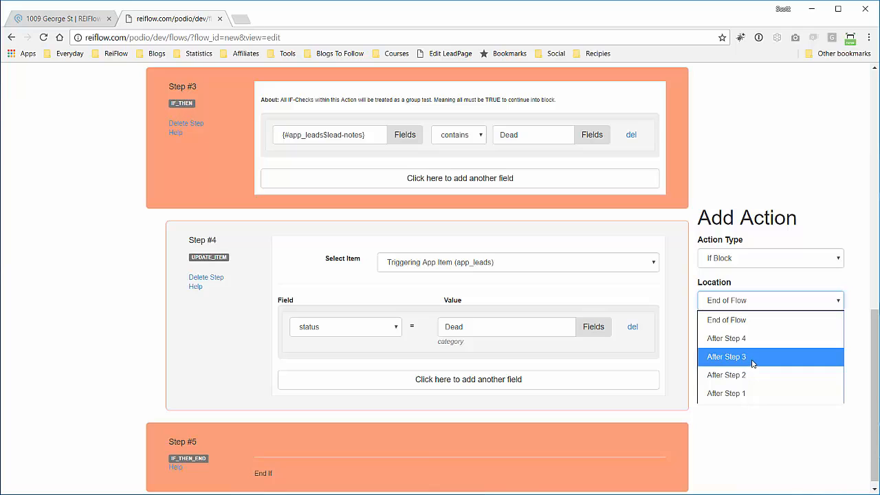
pyautogui.click(754, 362)
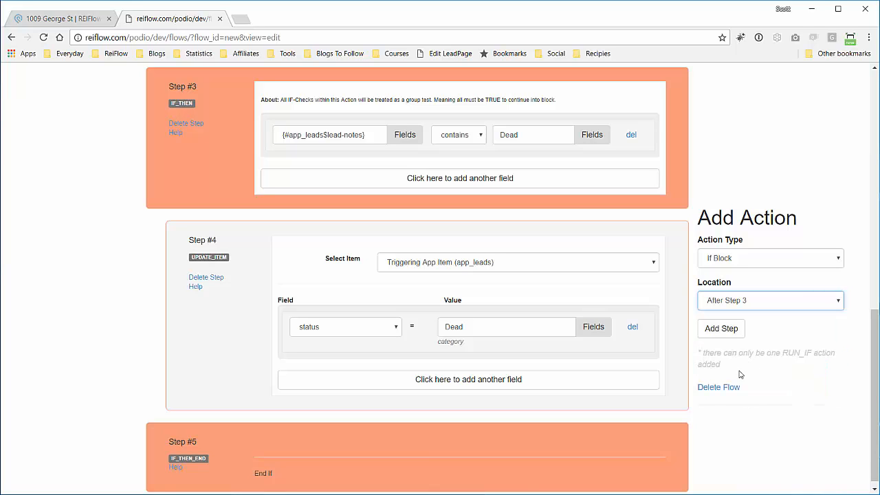
pyautogui.click(727, 336)
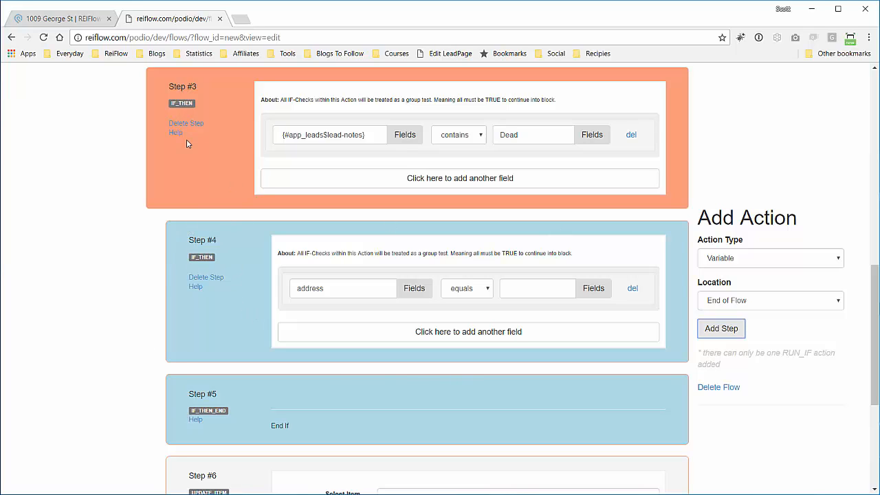
# Step: Insert the trigger item's lead-notes field into the nested If condition, with operator contains and value "Follow Up"
pyautogui.scroll(-1, 142, 207)
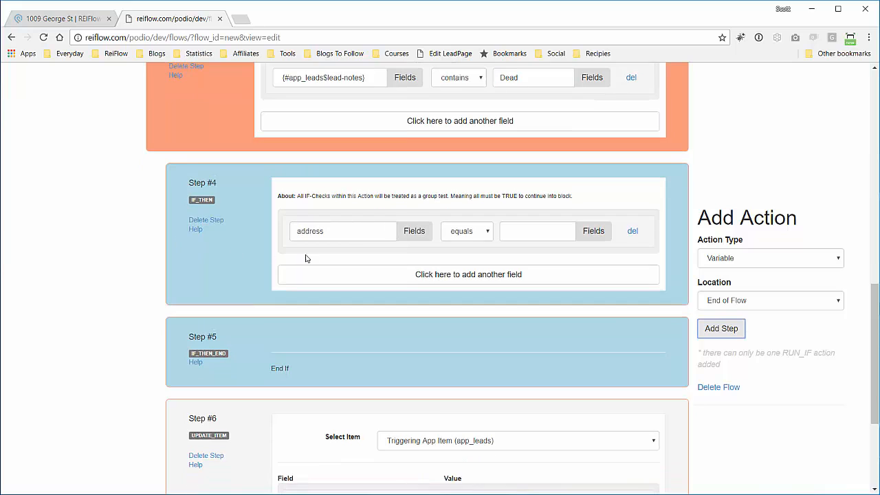
pyautogui.scroll(1, 393, 230)
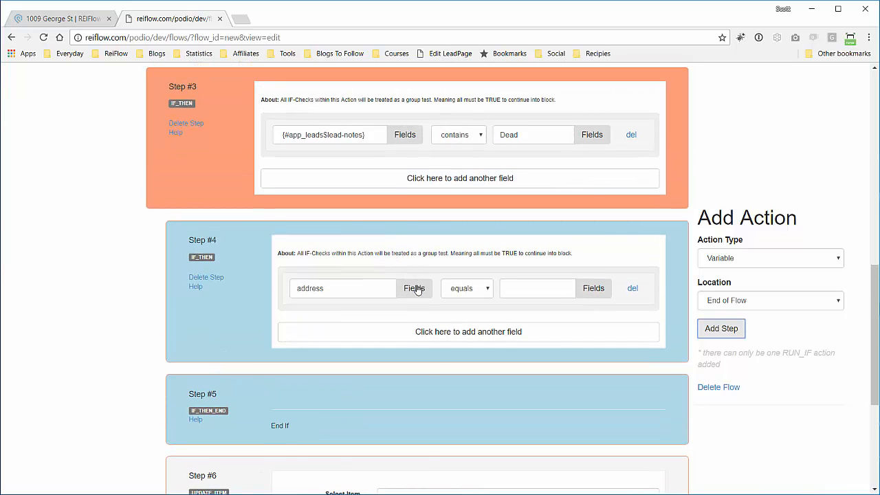
pyautogui.click(415, 288)
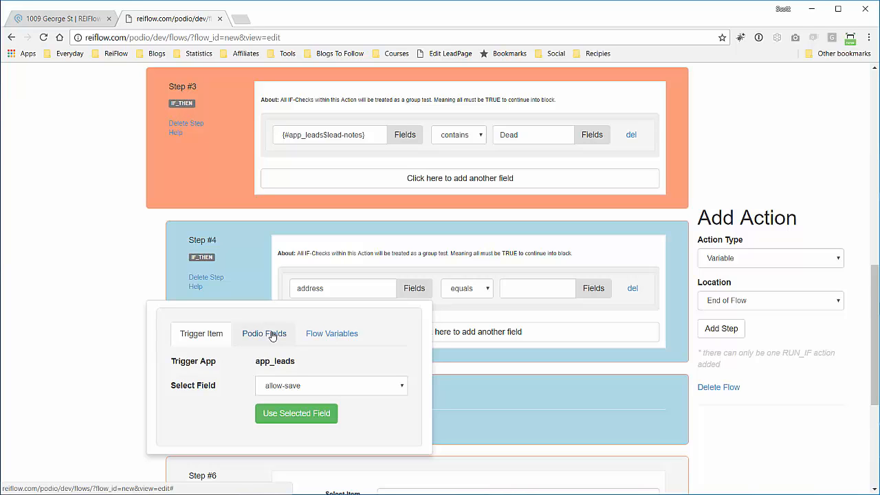
pyautogui.click(302, 385)
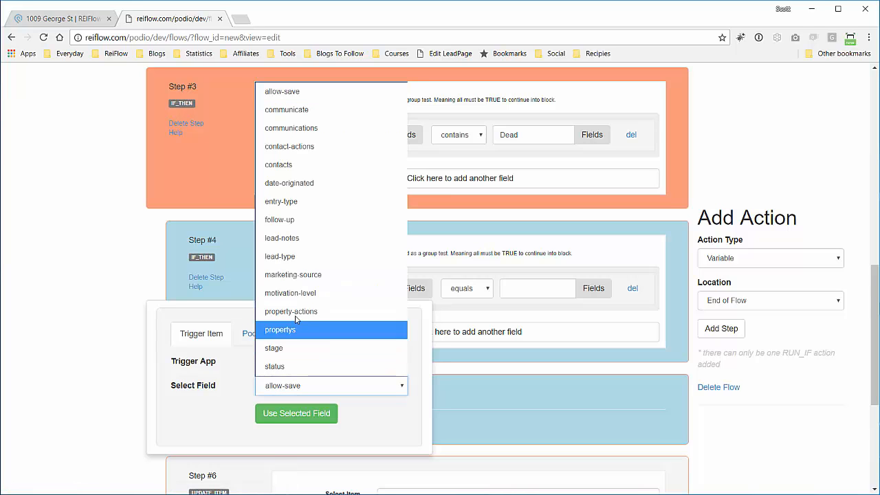
pyautogui.click(315, 238)
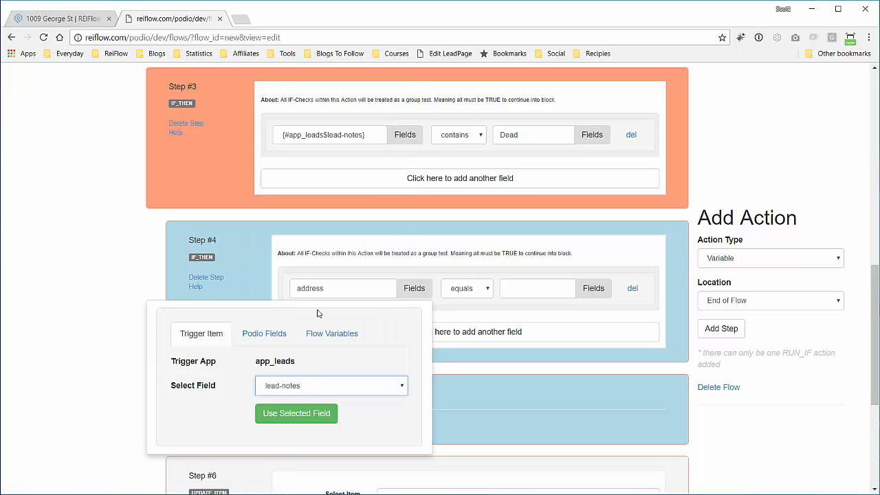
pyautogui.click(309, 421)
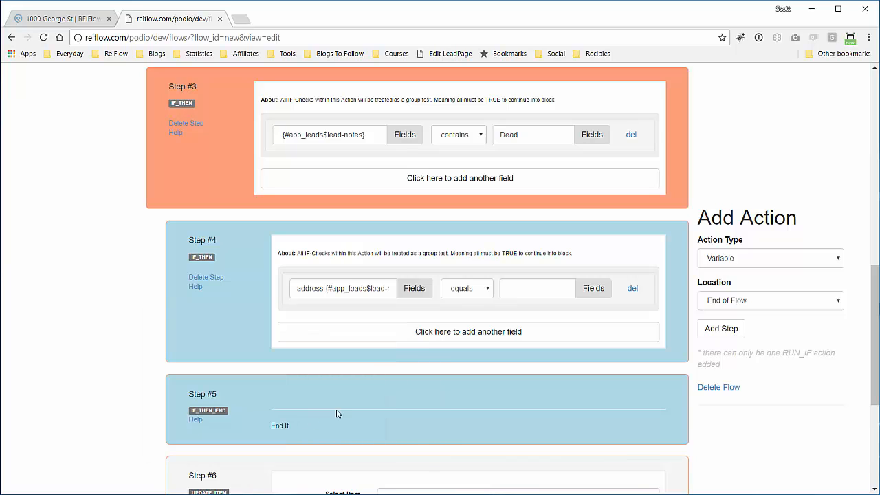
pyautogui.click(489, 296)
pyautogui.click(467, 362)
pyautogui.click(515, 289)
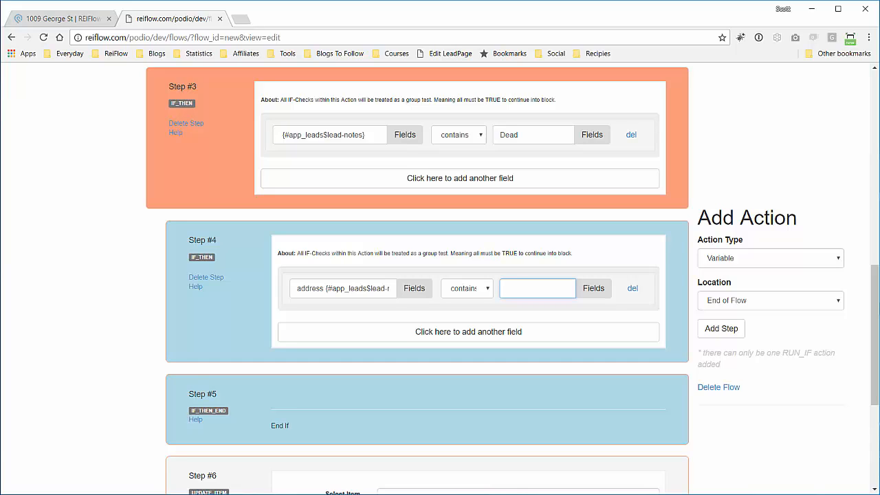
pyautogui.write('Follow Up')
# Step: Add a Create Task action inside the nested If block, located after Step 4
pyautogui.click(783, 258)
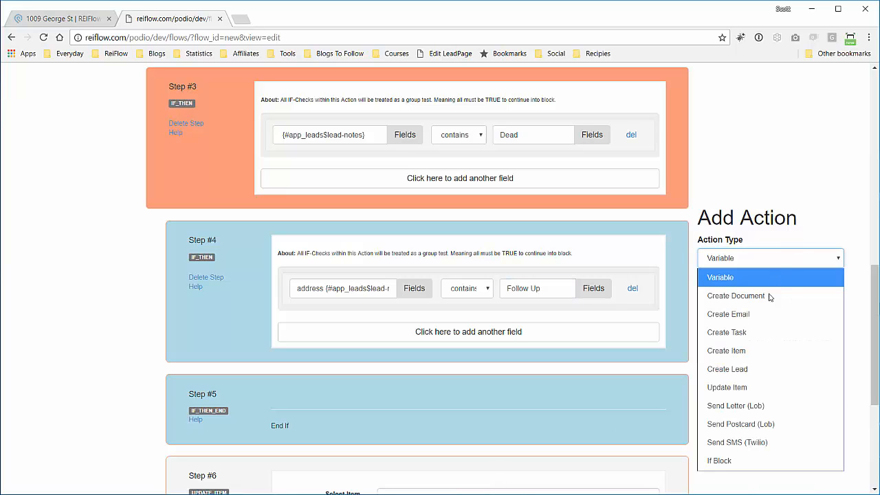
pyautogui.click(762, 335)
pyautogui.click(762, 303)
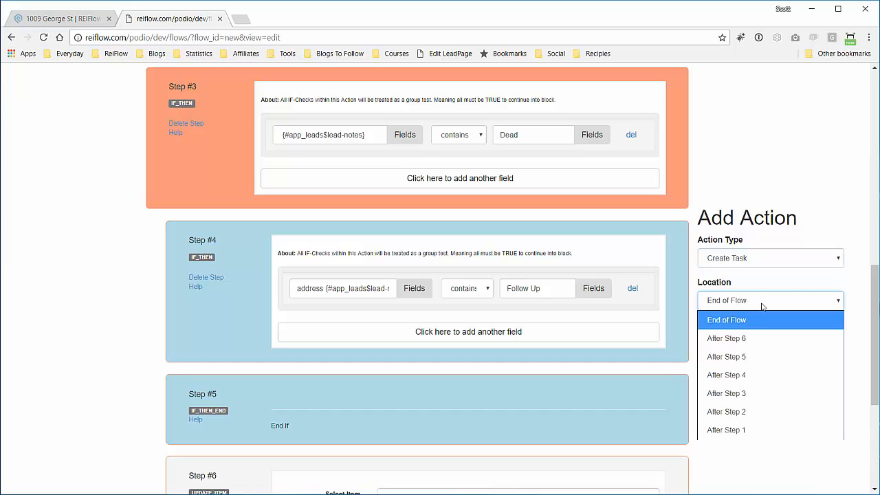
pyautogui.click(729, 375)
pyautogui.click(724, 335)
# Step: Set the task's Due Date to the Current Date system variable
pyautogui.scroll(-2, 210, 369)
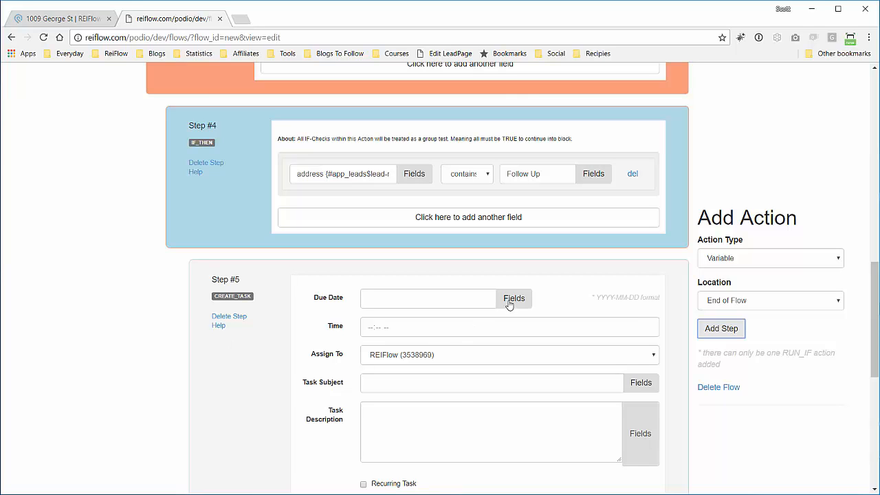
pyautogui.click(510, 299)
pyautogui.click(382, 350)
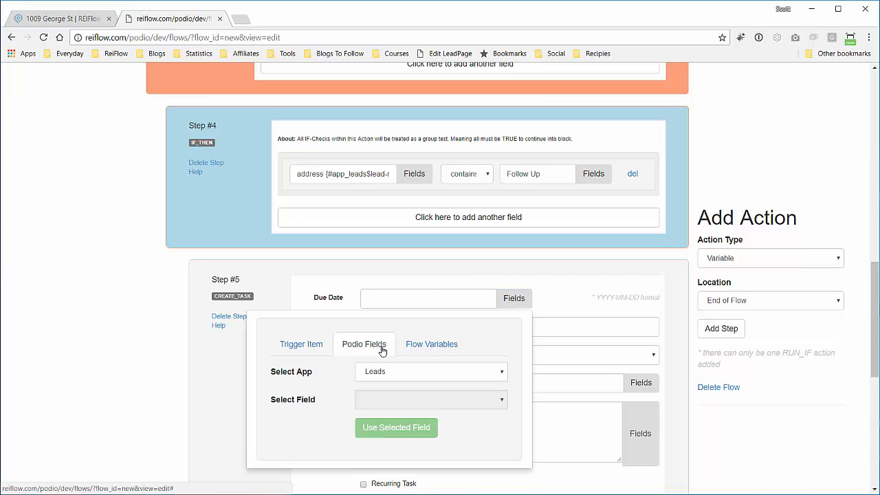
pyautogui.click(413, 346)
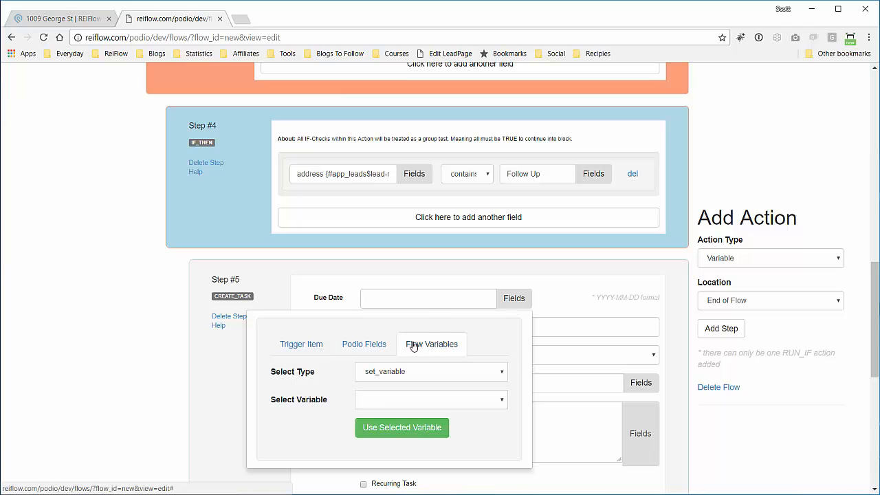
pyautogui.click(436, 371)
pyautogui.click(443, 409)
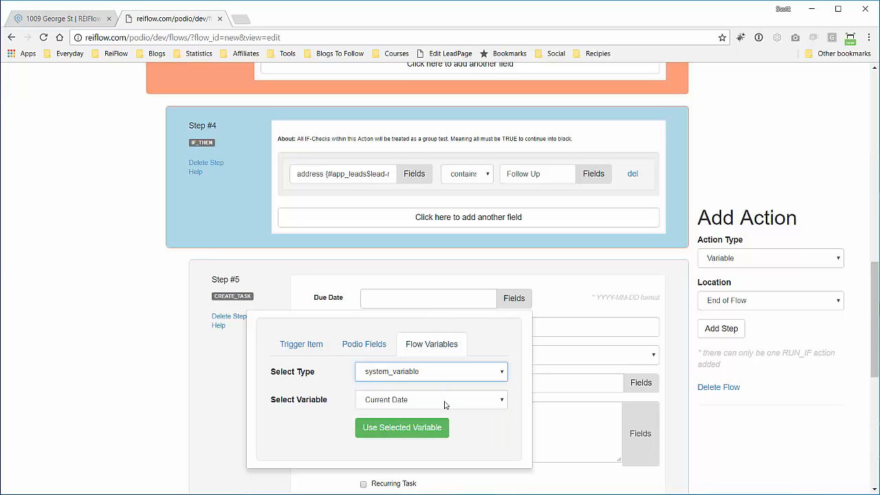
pyautogui.click(414, 427)
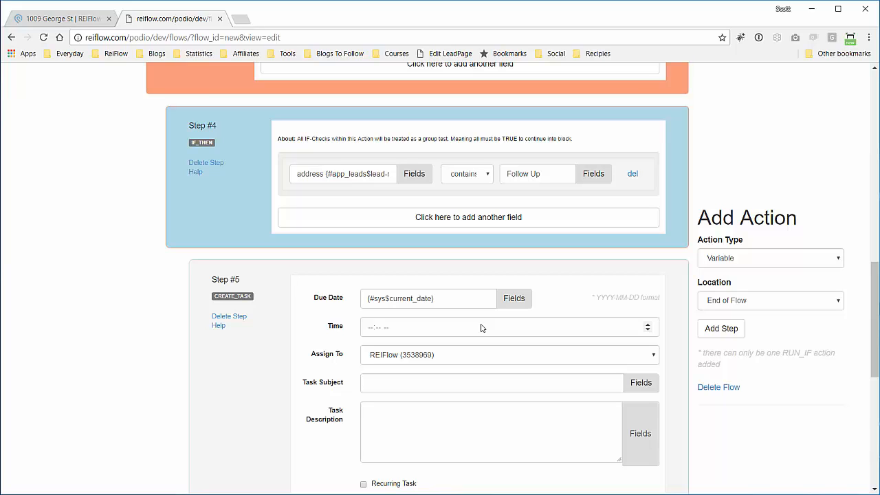
# Step: Set the task's time to 01:00 PM and assign it to the individual team member instead of REIFlow
pyautogui.click(648, 324)
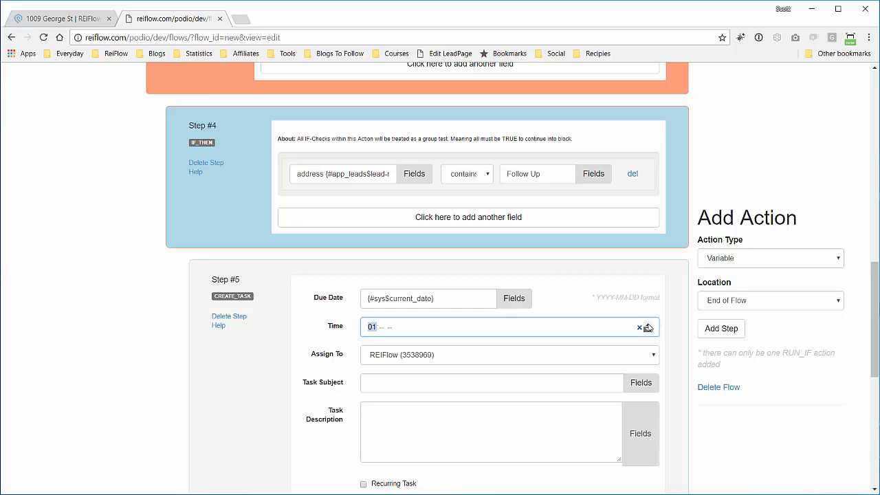
pyautogui.click(382, 328)
pyautogui.write('00p')
pyautogui.click(352, 363)
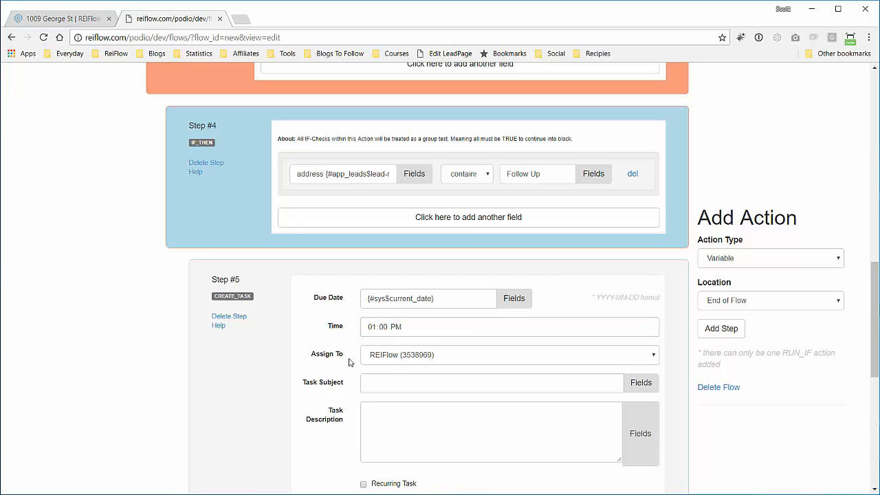
pyautogui.click(451, 355)
pyautogui.click(444, 387)
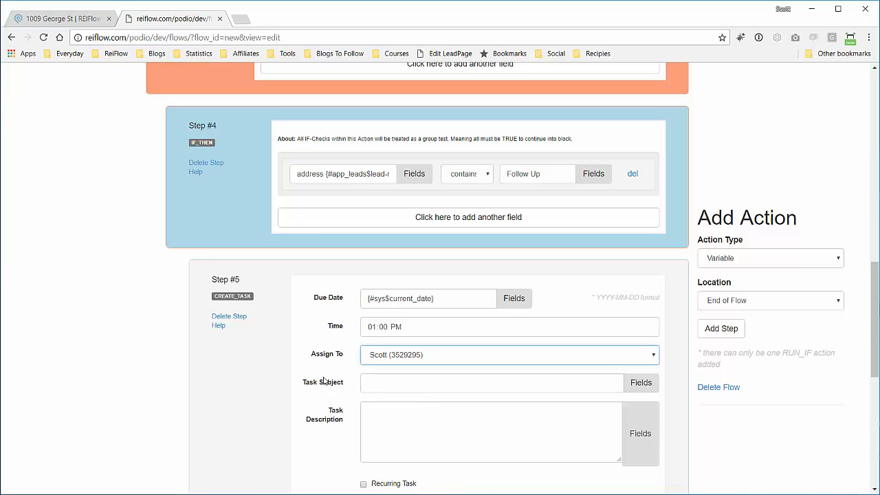
# Step: Enter "Follow Up" as the task subject and "Follow Up with lead" as the task description
pyautogui.click(403, 384)
pyautogui.write('Follow Up')
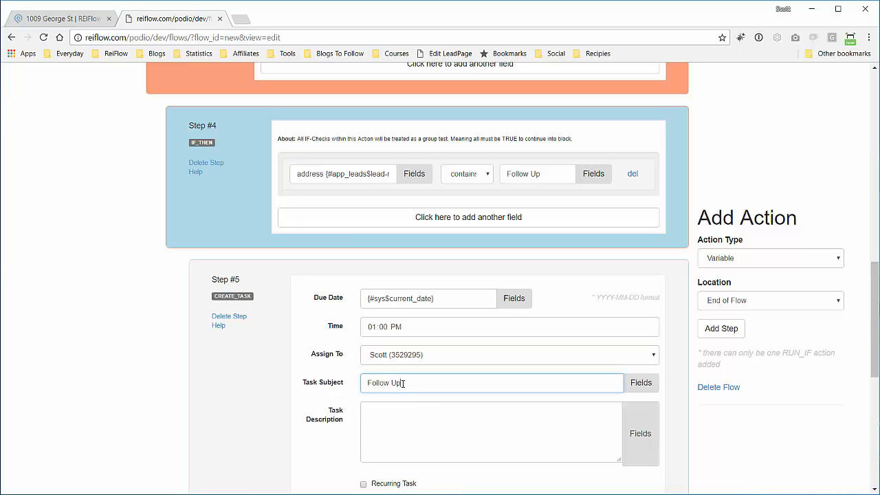
pyautogui.press('Tab')
pyautogui.click(392, 406)
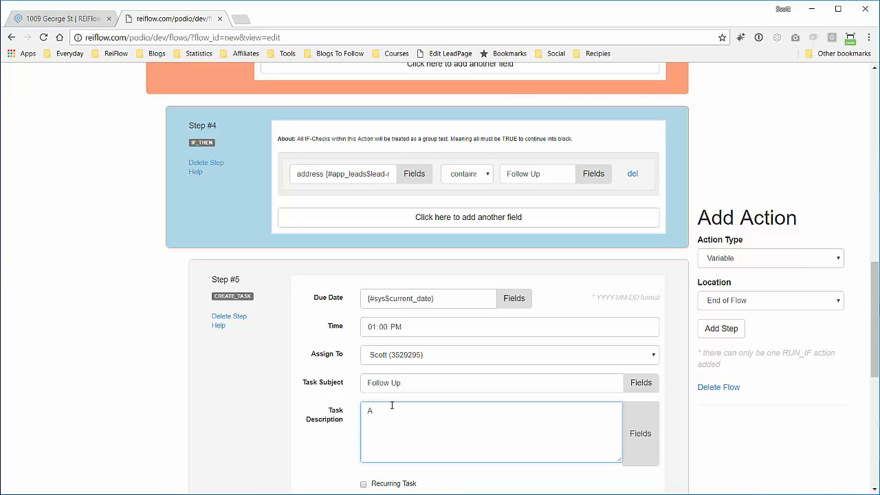
pyautogui.write('Follow Up with (')
pyautogui.write('ead')
# Step: Review the nested If blocks and the Create Task action, and save the flow
pyautogui.scroll(-2, 295, 369)
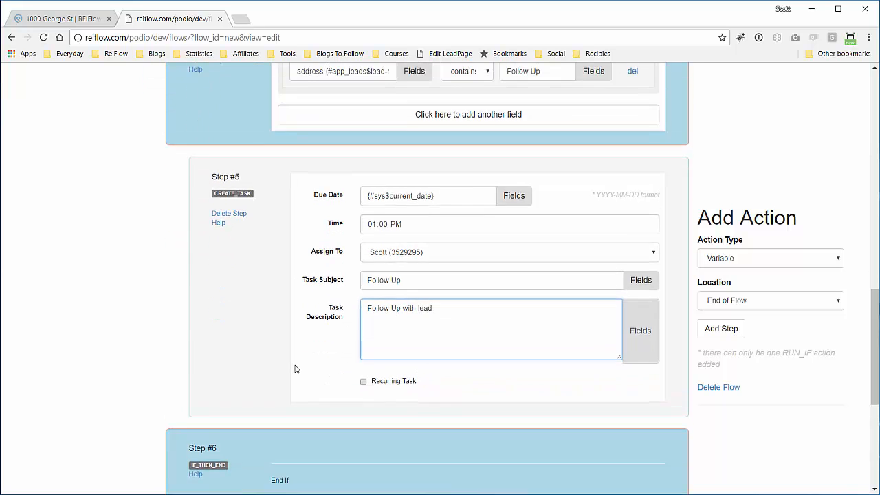
pyautogui.scroll(3, 294, 370)
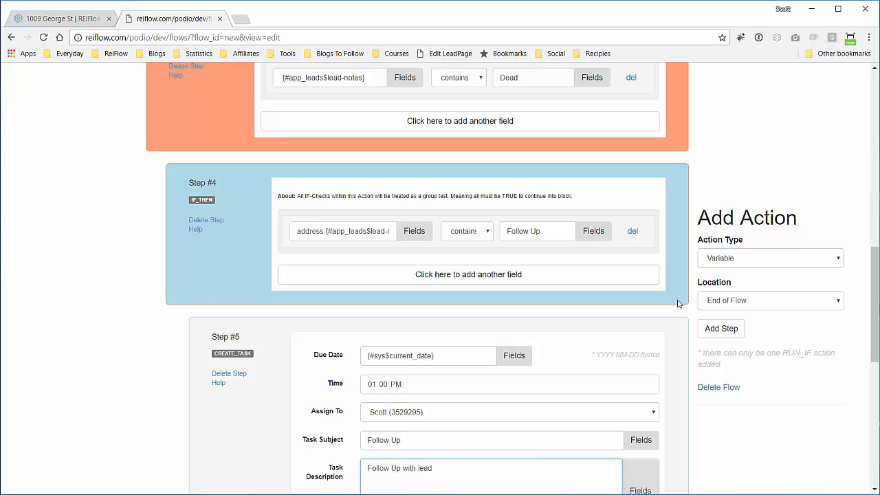
pyautogui.scroll(2, 677, 303)
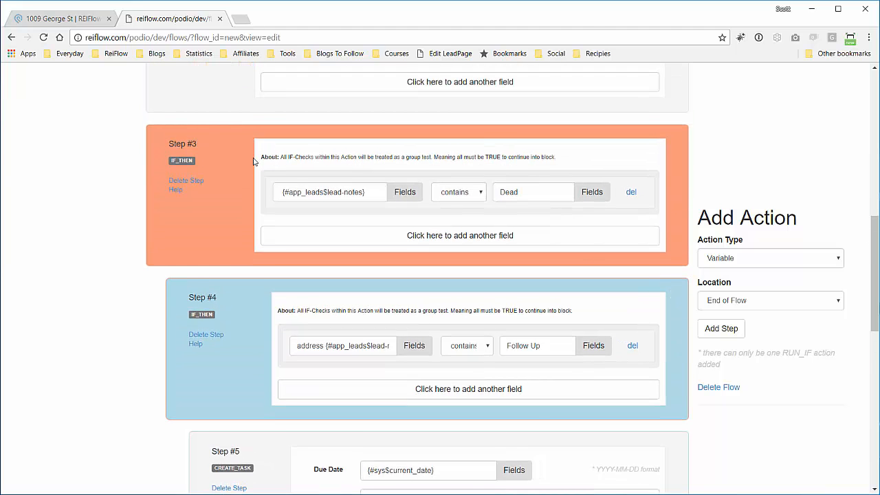
pyautogui.scroll(-1, 240, 317)
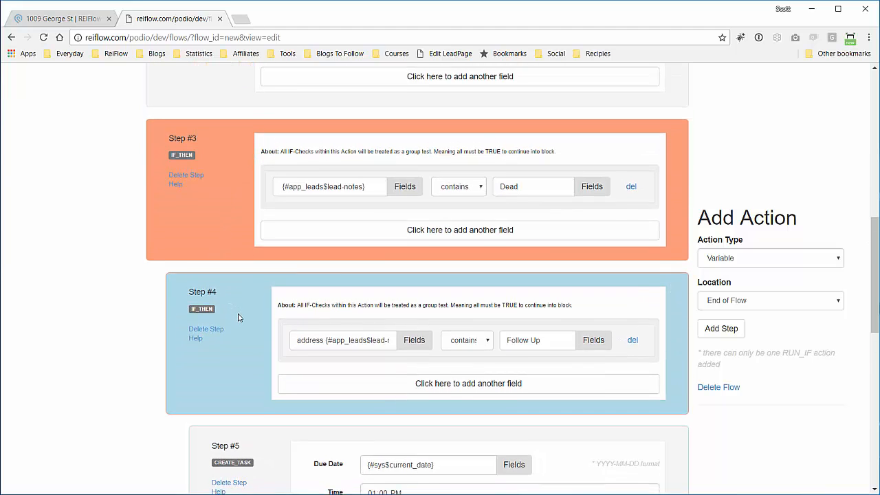
pyautogui.scroll(-3, 238, 317)
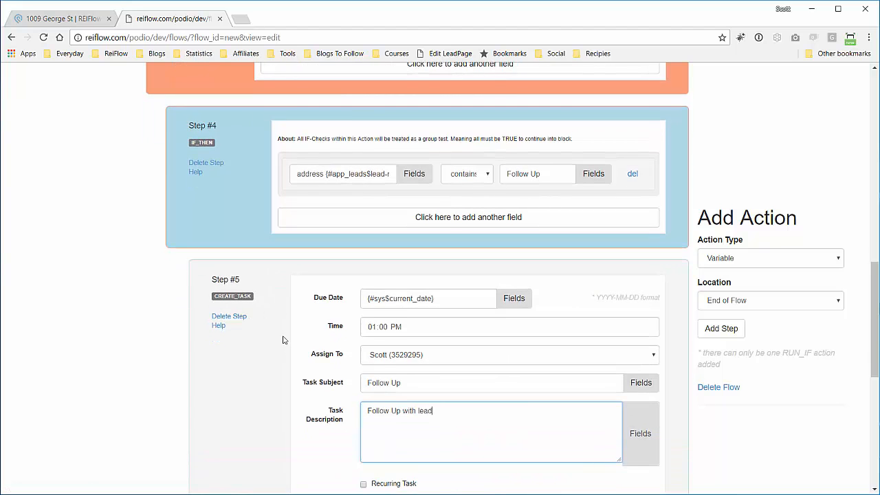
pyautogui.scroll(3, 283, 340)
pyautogui.scroll(-3, 232, 314)
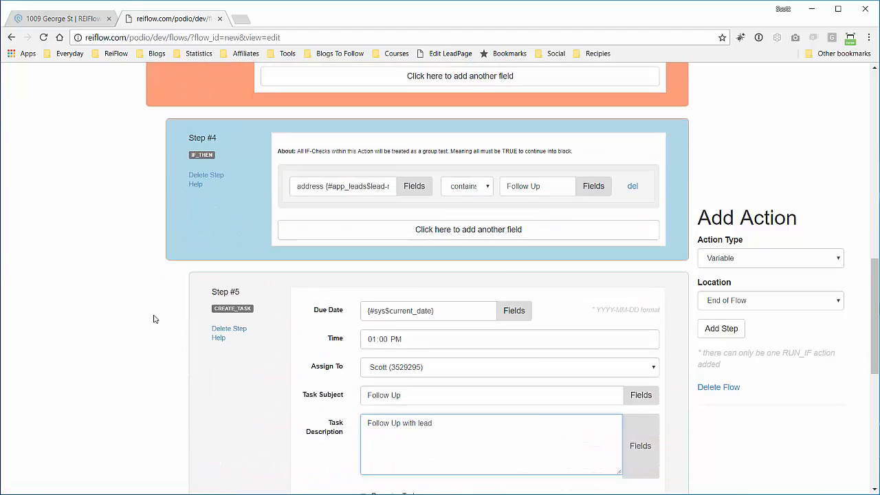
pyautogui.scroll(-6, 142, 320)
pyautogui.scroll(10, 142, 323)
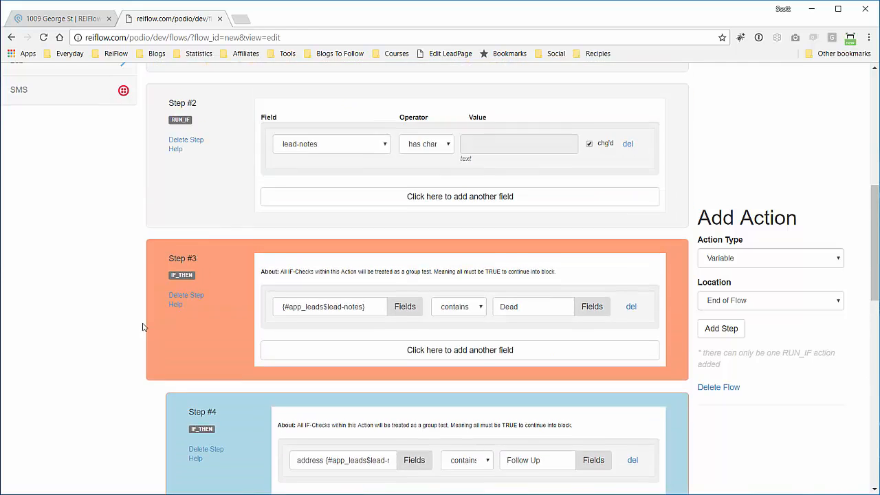
pyautogui.scroll(7, 143, 327)
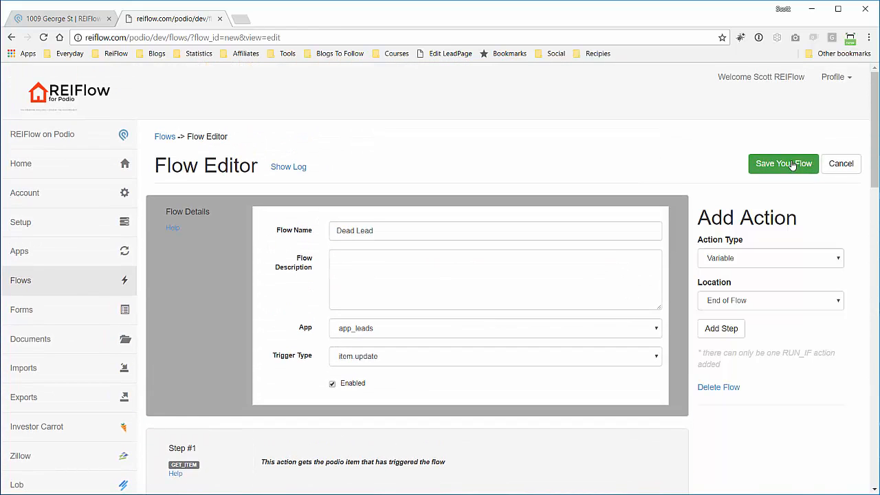
pyautogui.click(793, 164)
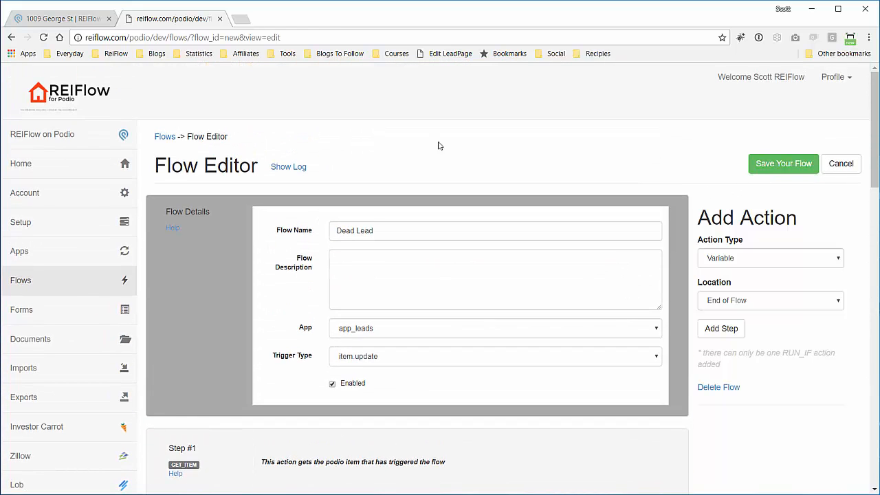
# Step: Switch to the Podio lead and extend its Lead Notes to "This lead is Dead. Let us still Follow Up", saving the note
pyautogui.click(60, 19)
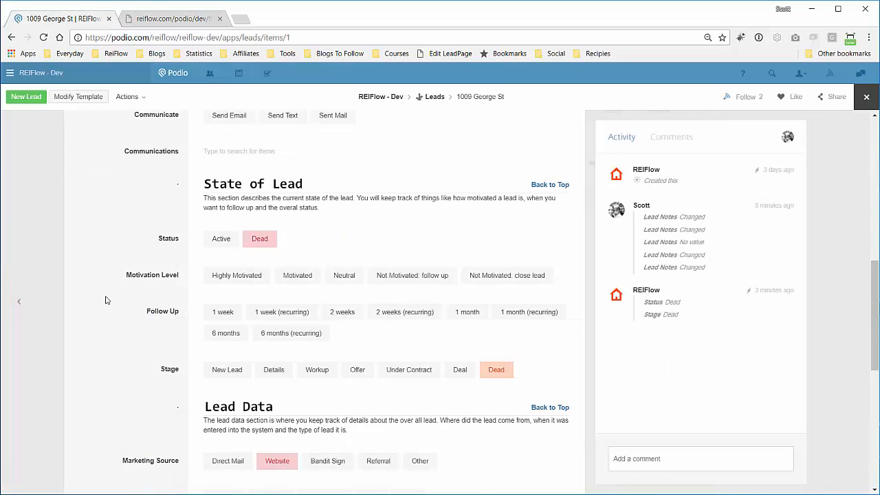
pyautogui.scroll(-5, 107, 297)
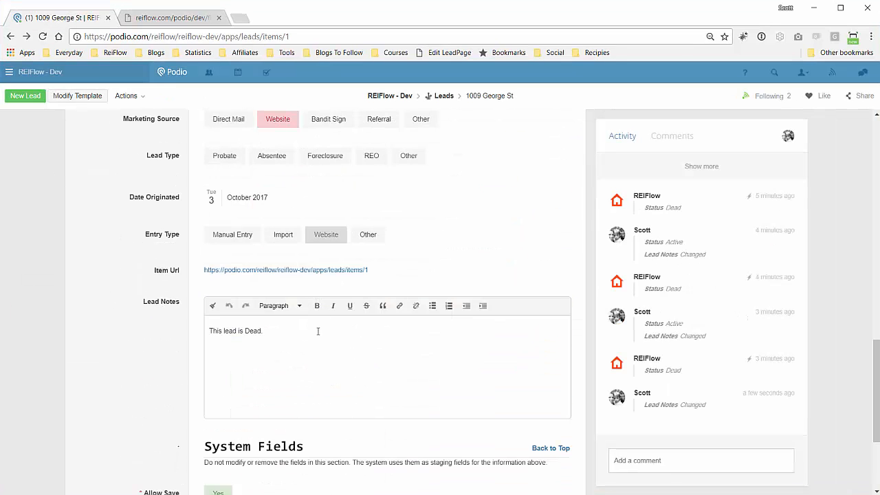
pyautogui.write('. Let us still Follow up Up')
pyautogui.click(138, 320)
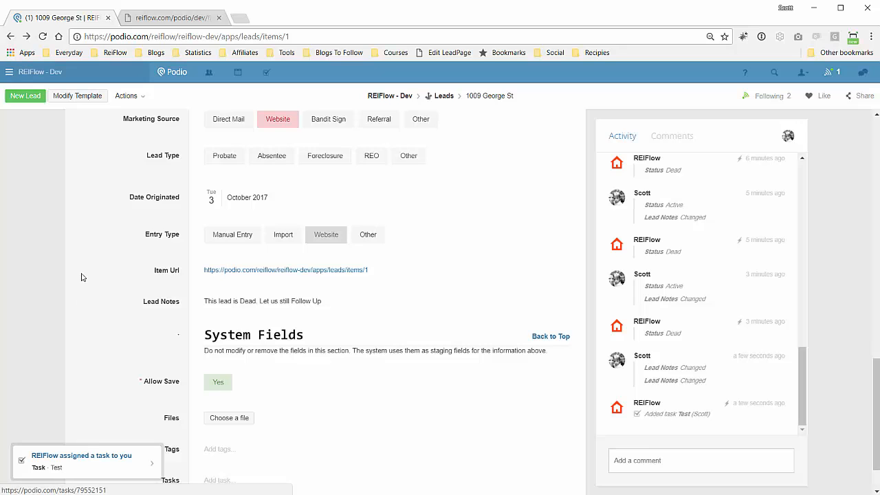
# Step: Return to the REIFlow flow editor to examine the flow's If blocks
pyautogui.hotkey('ctrl', 'Tab')
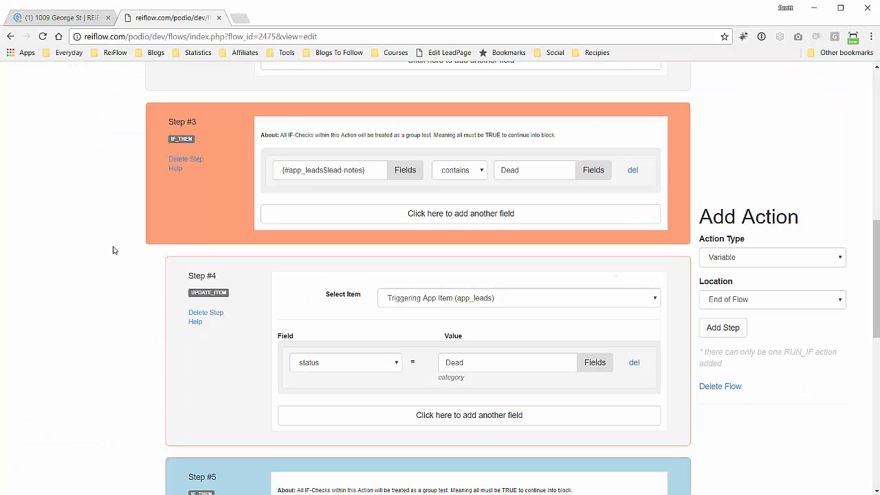